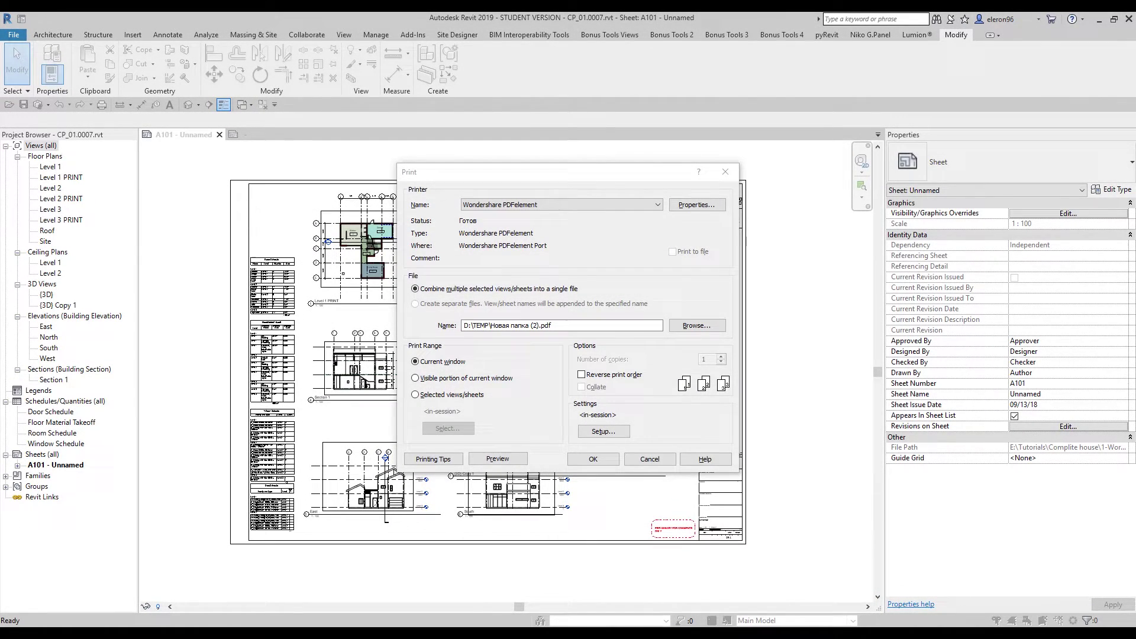
click(519, 206)
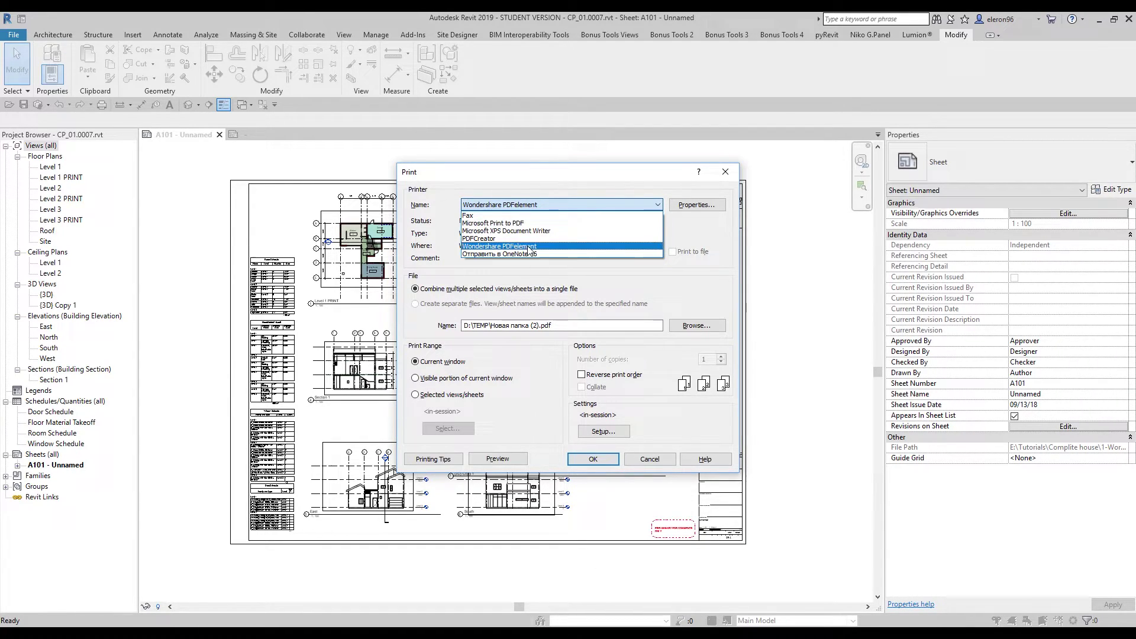
click(500, 246)
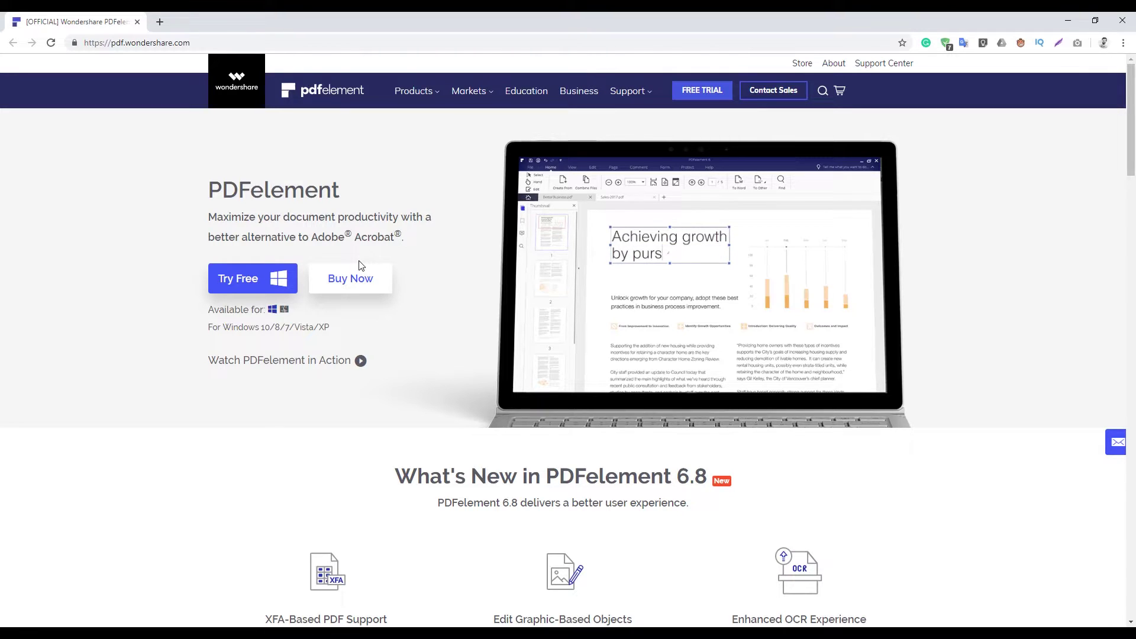
Minimise the Chrome window showing the PDFelement product page to bring Revit back.
click(1075, 25)
Move the Print window aside, zoom into sheet A101, then select and deselect its title block.
drag(594, 173, 569, 187)
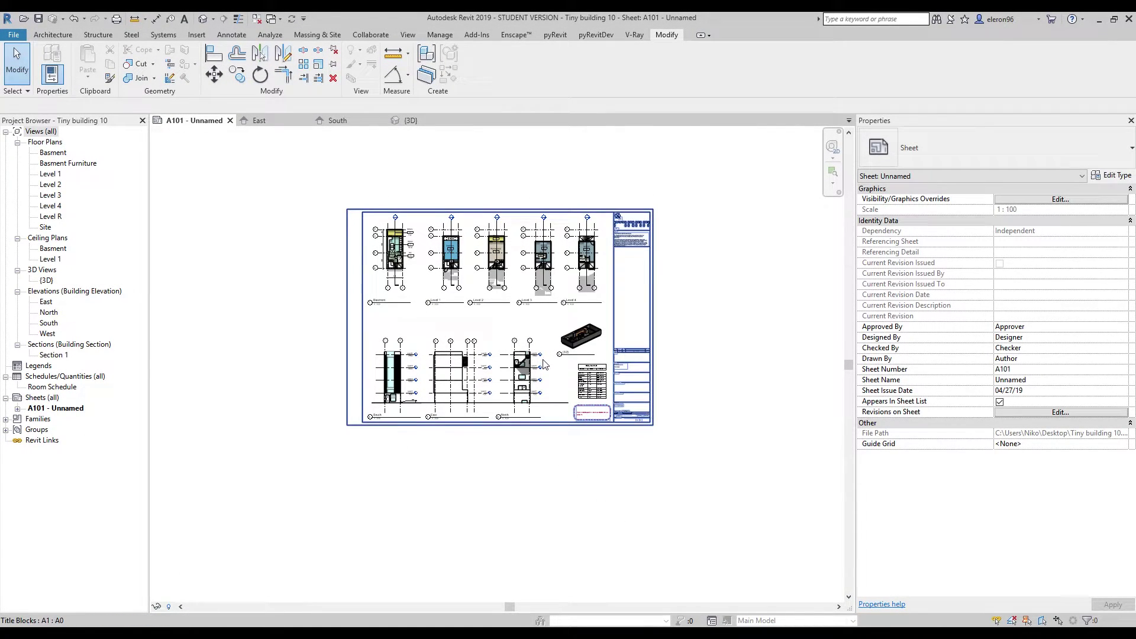
scroll(535, 337, up, 2)
click(705, 283)
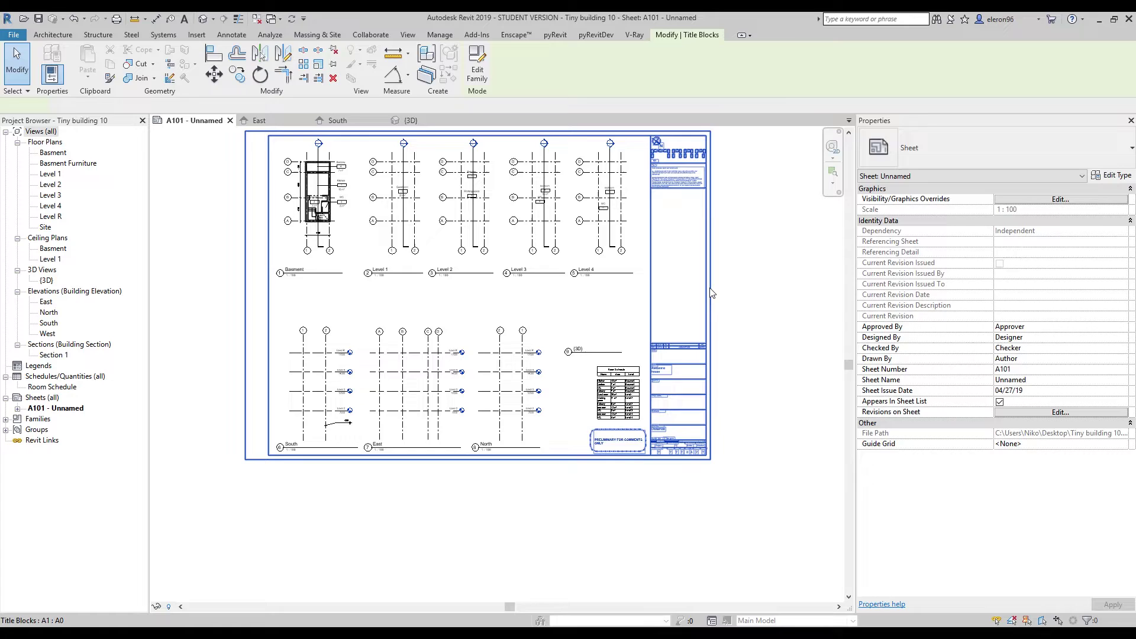
key(Escape)
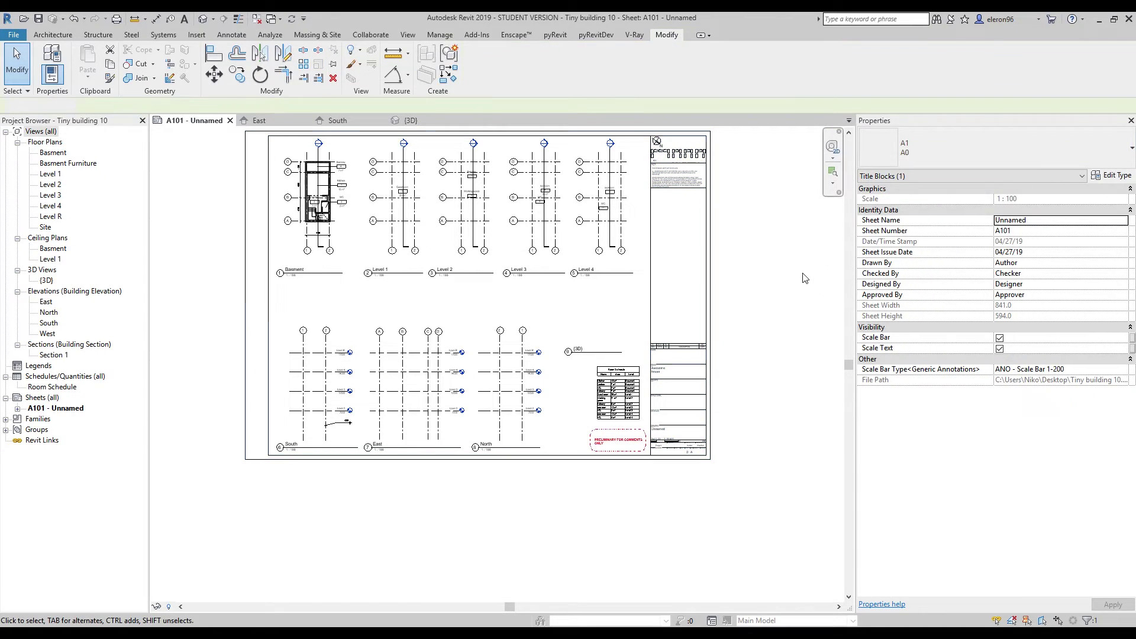
Open File > Print for sheet A101 and choose Wondershare PDFelement as the printer.
click(17, 39)
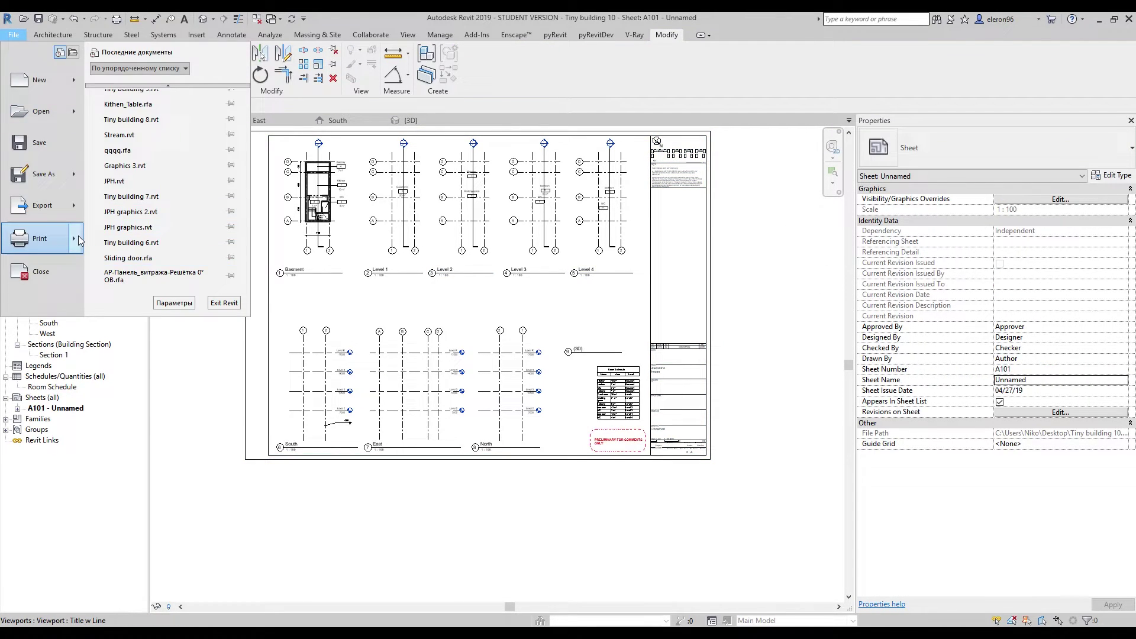
mouse_move(35, 232)
click(223, 228)
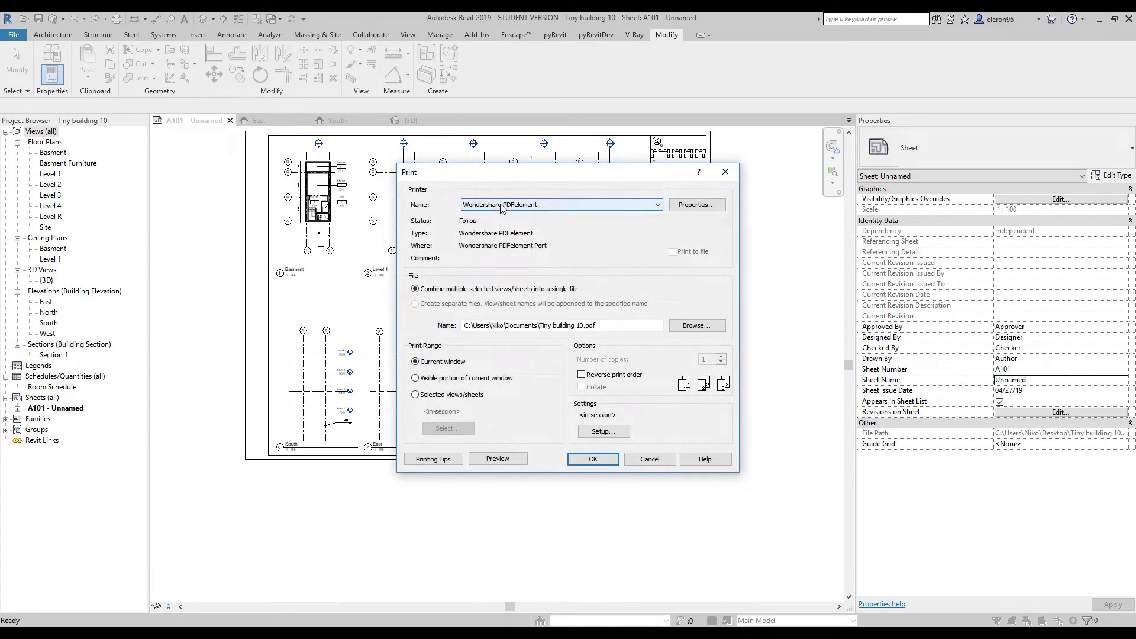
click(502, 207)
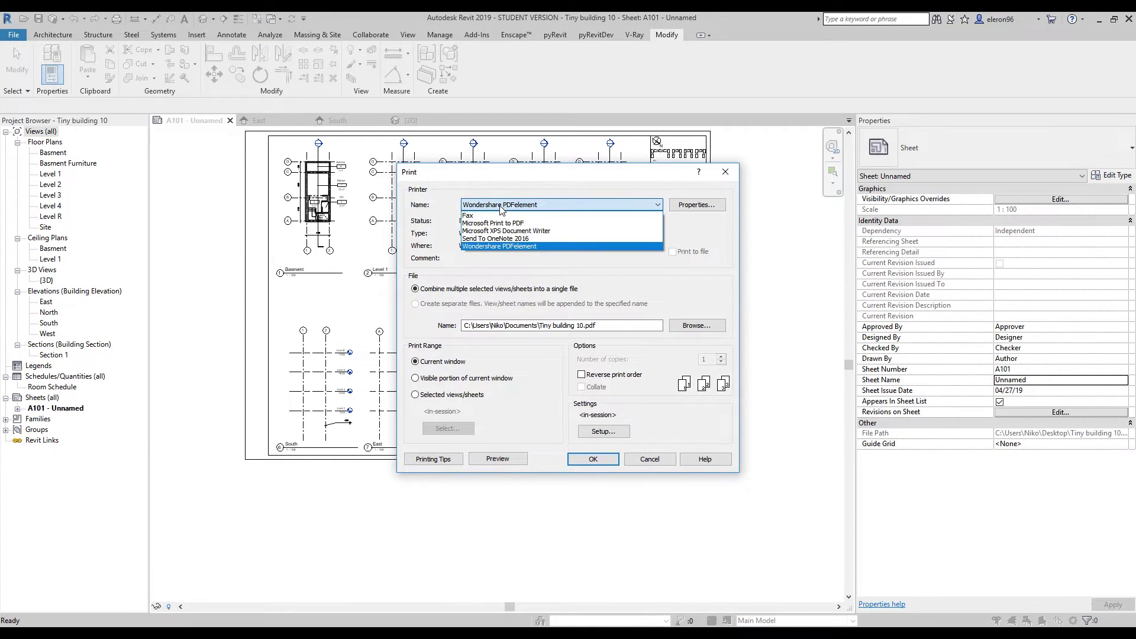
click(523, 246)
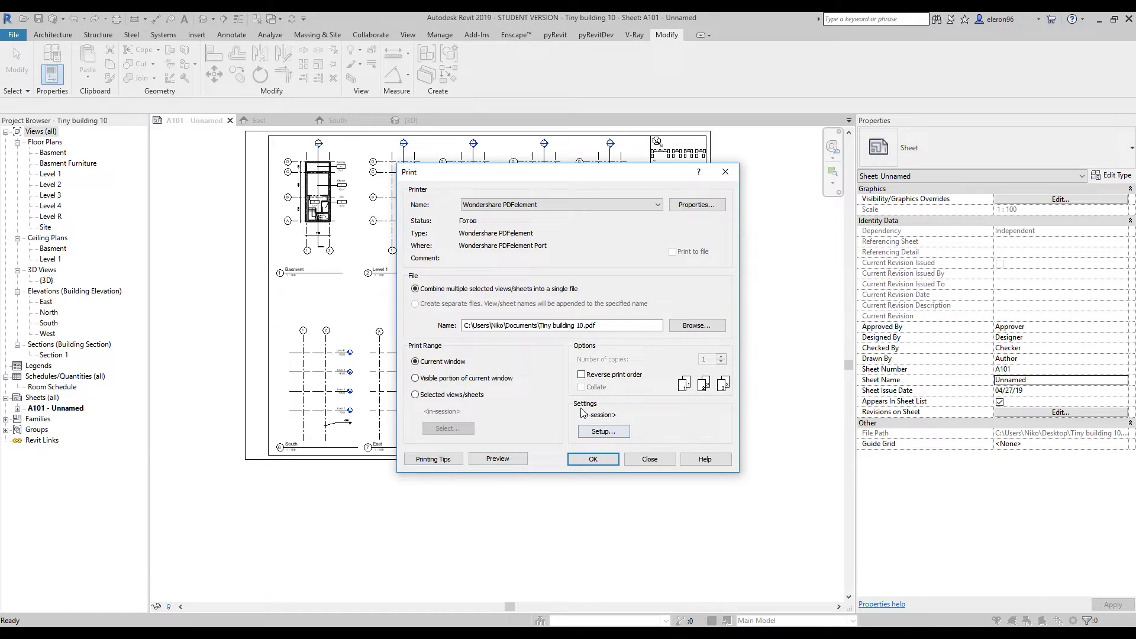
Accept the A1 landscape page setup at 100% zoom and preview sheet A101.
click(610, 431)
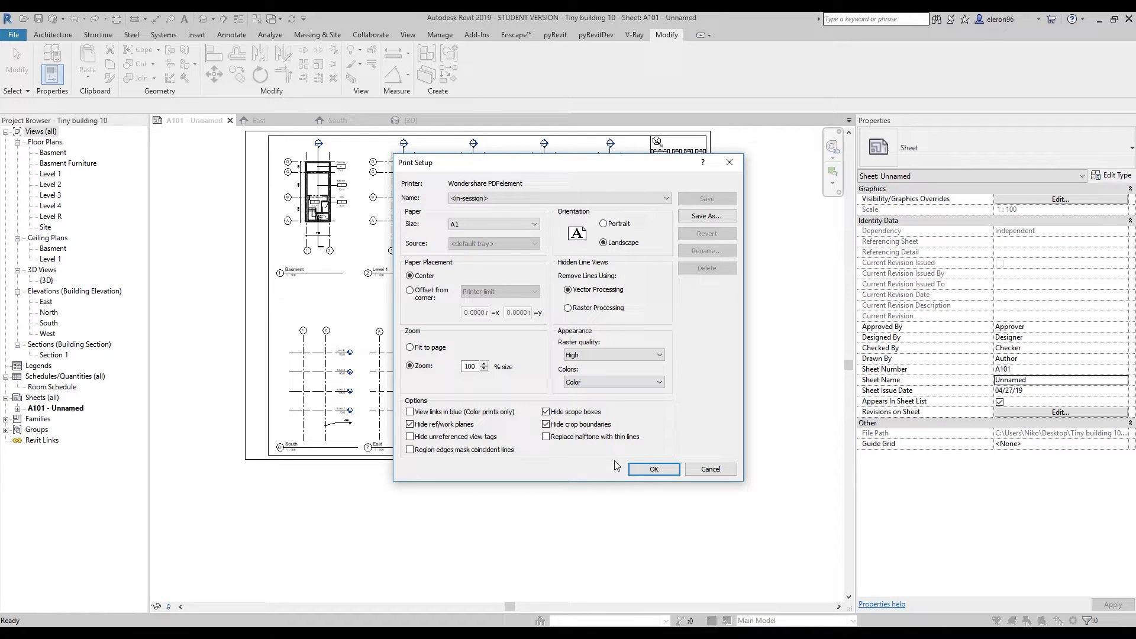
click(651, 471)
click(501, 460)
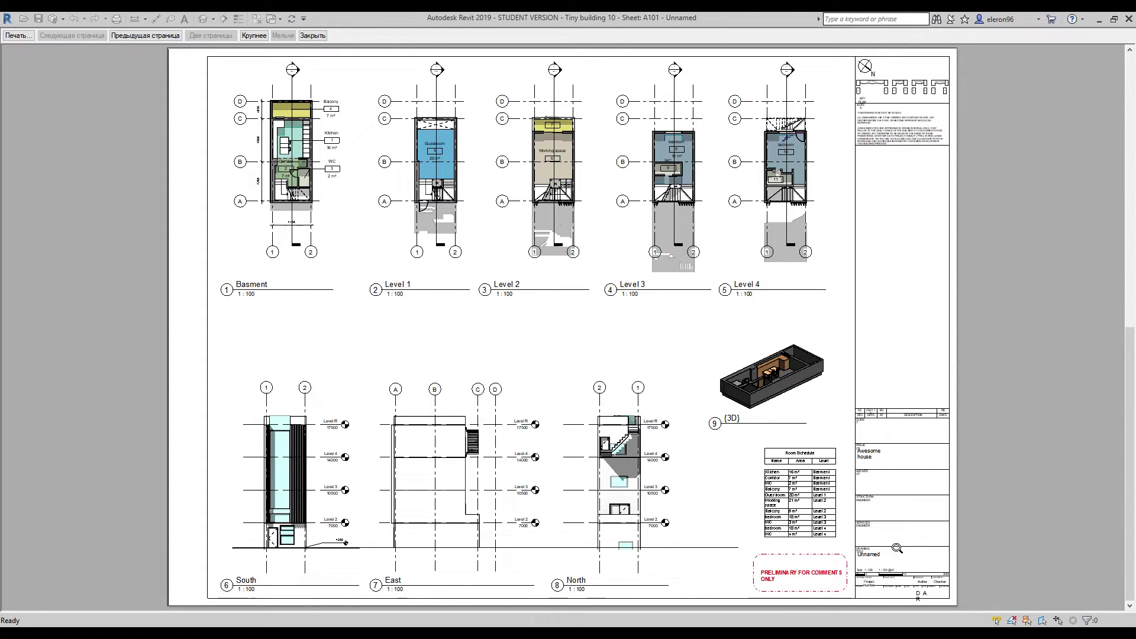
Print sheet A101 from the preview to PDFelement, creating Tiny building 10.pdf.
click(18, 35)
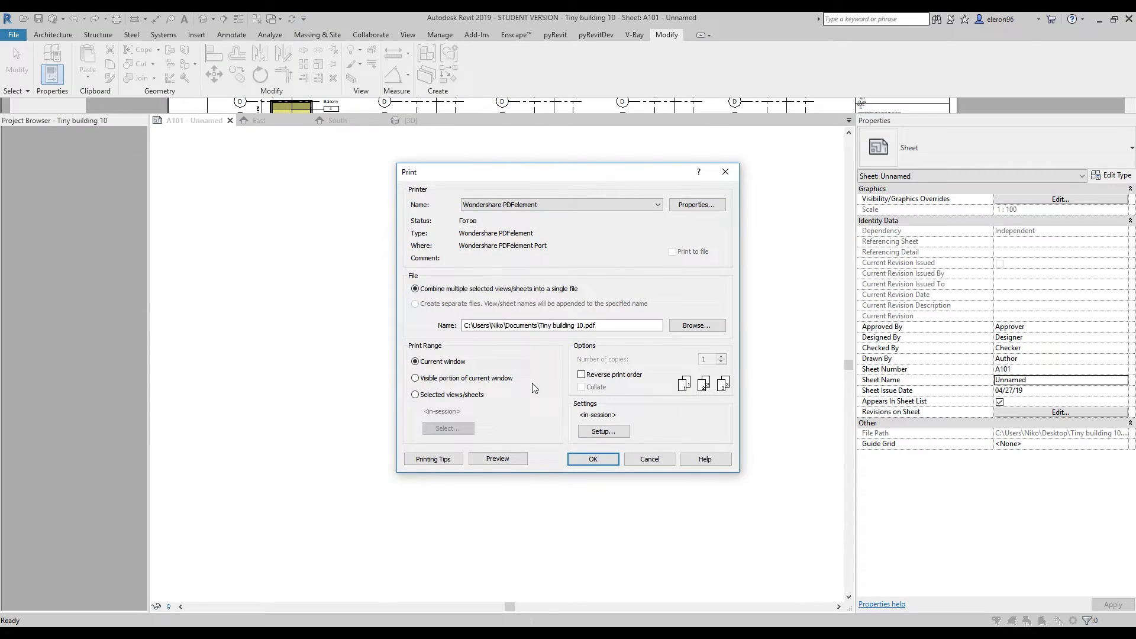
click(592, 454)
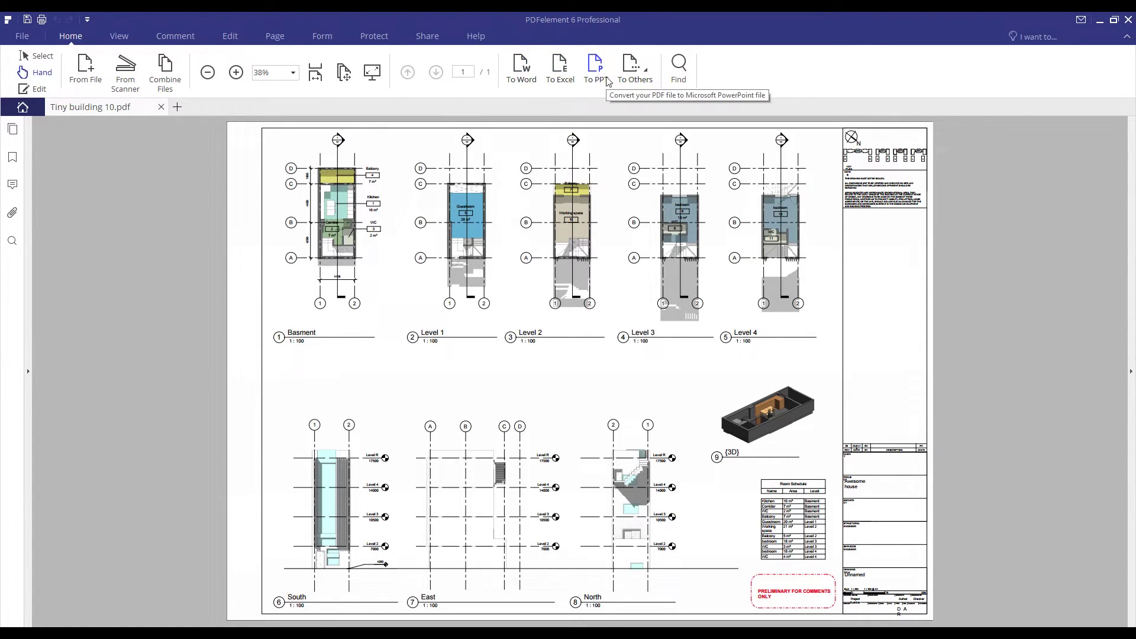
Look at the To Others conversion formats for Tiny building 10.pdf, then dismiss them unconverted.
click(632, 71)
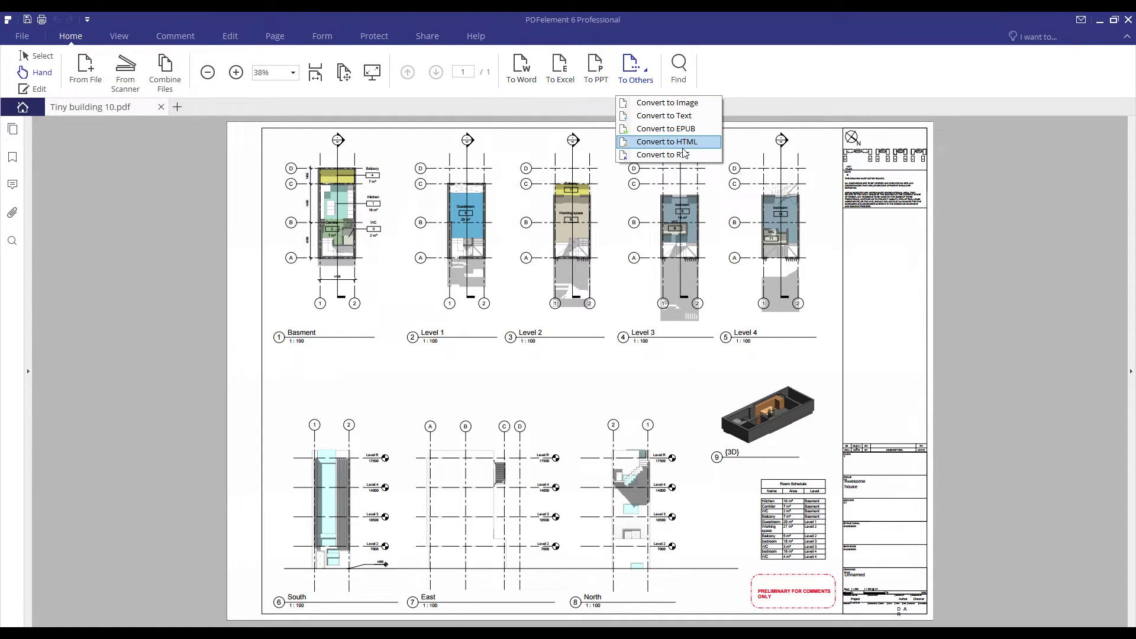
click(772, 97)
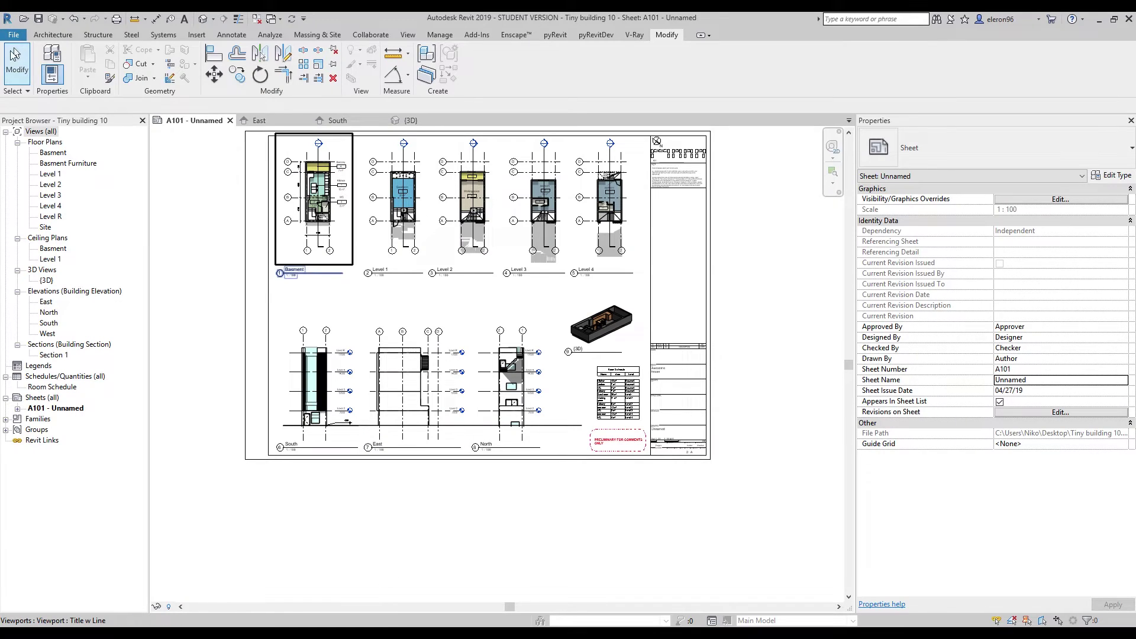
Print sheet A101 to PDFelement a second time through File > Print.
click(13, 35)
mouse_move(40, 239)
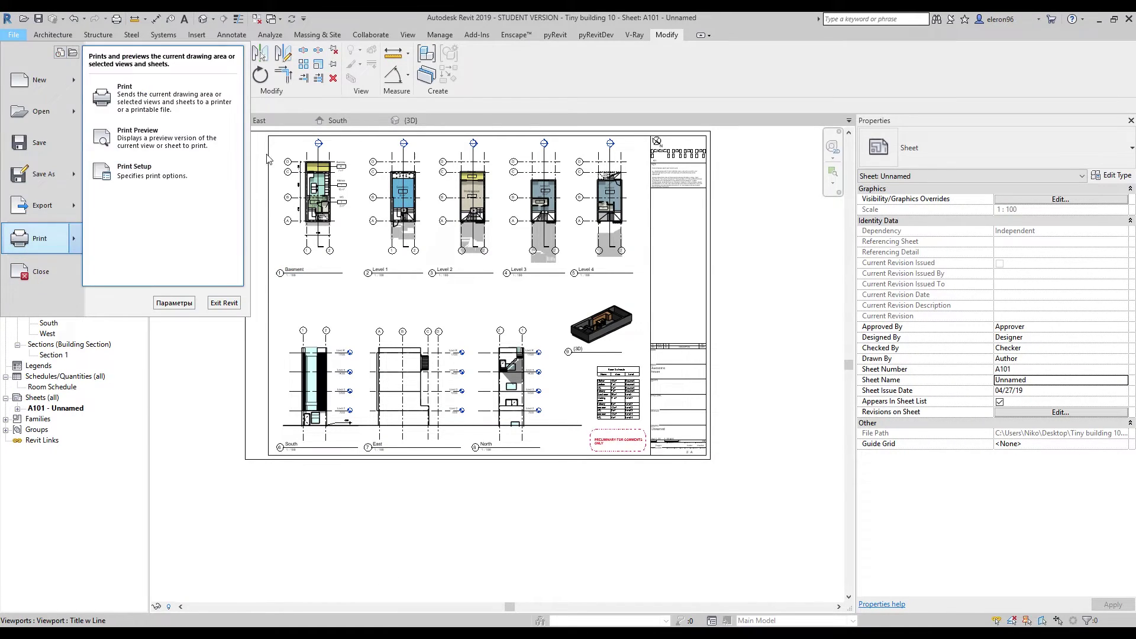
click(142, 104)
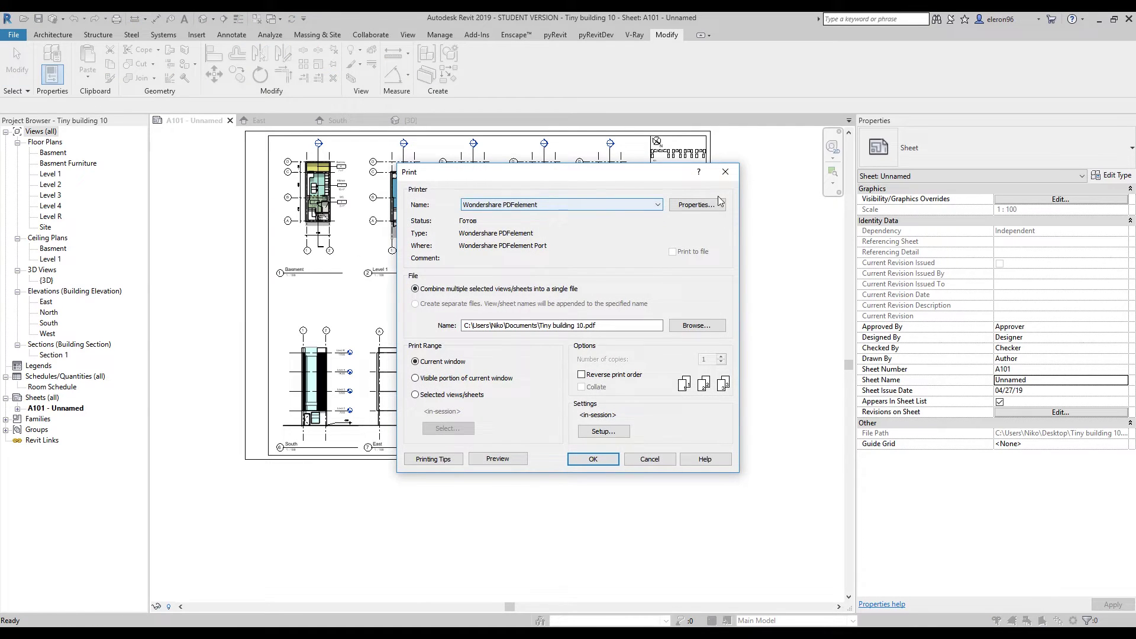
click(609, 461)
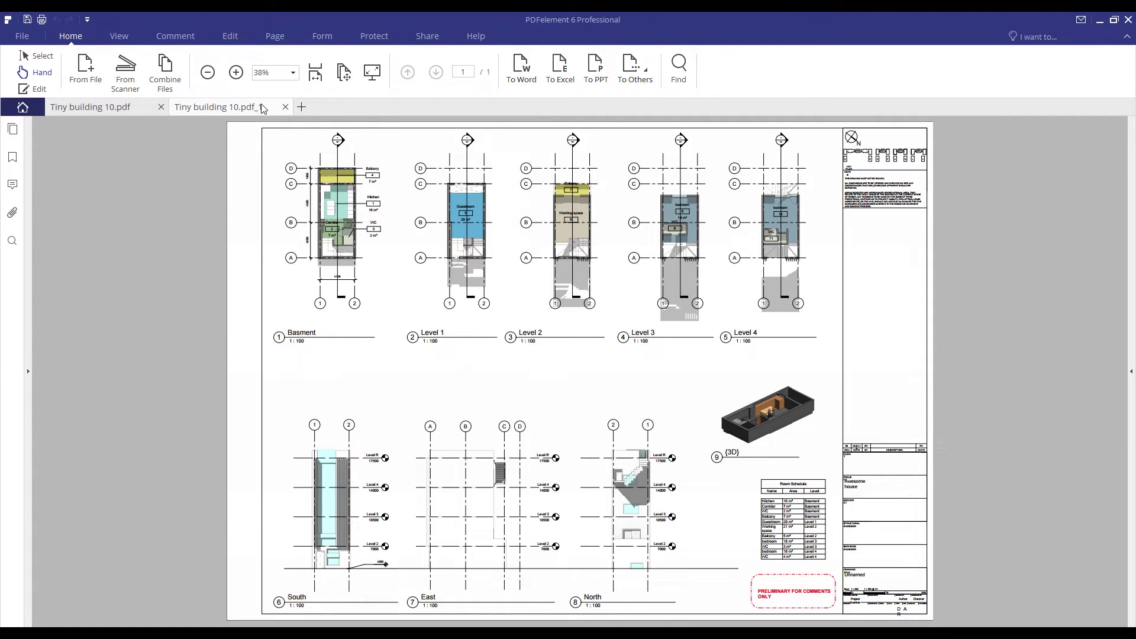
Open Combine Files and browse the Desktop for PDFs, then cancel and close it without merging.
click(164, 78)
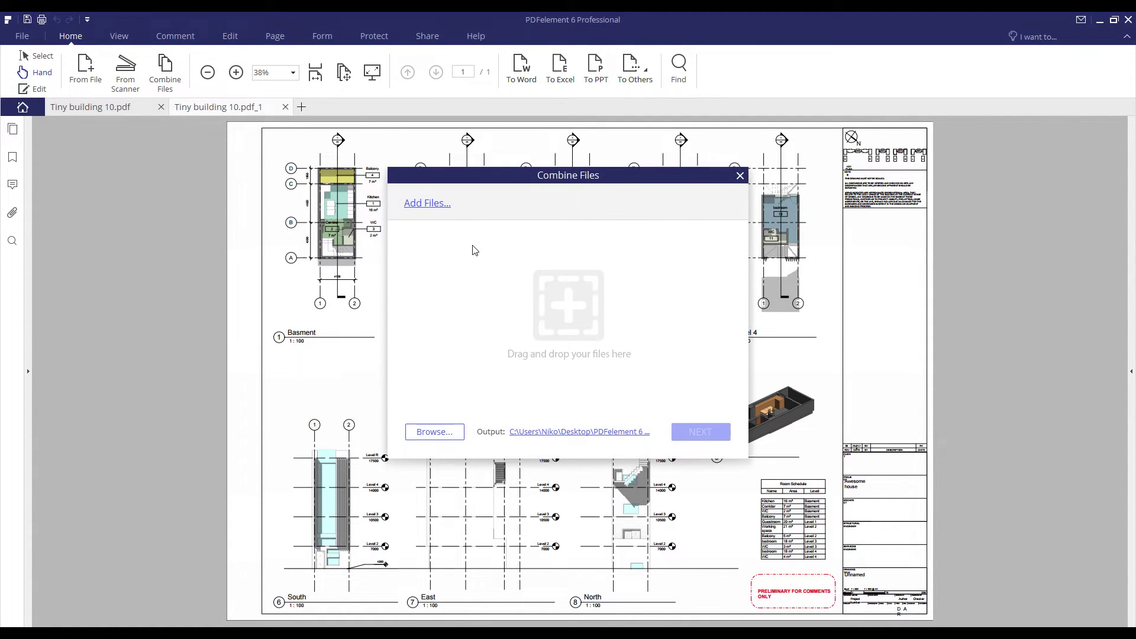
click(436, 204)
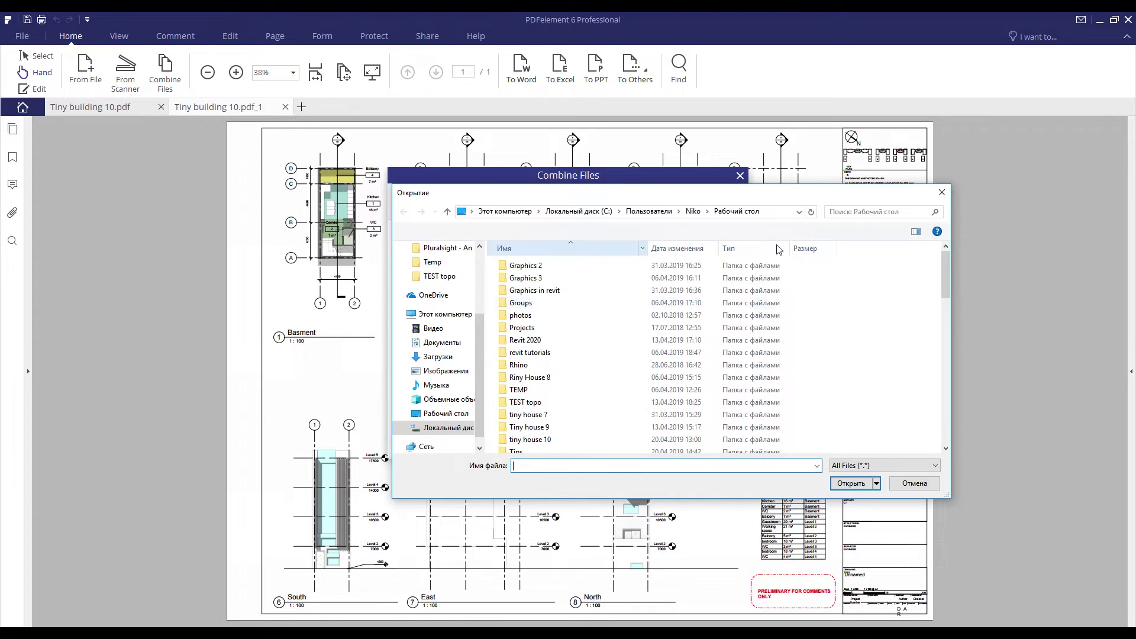
click(942, 192)
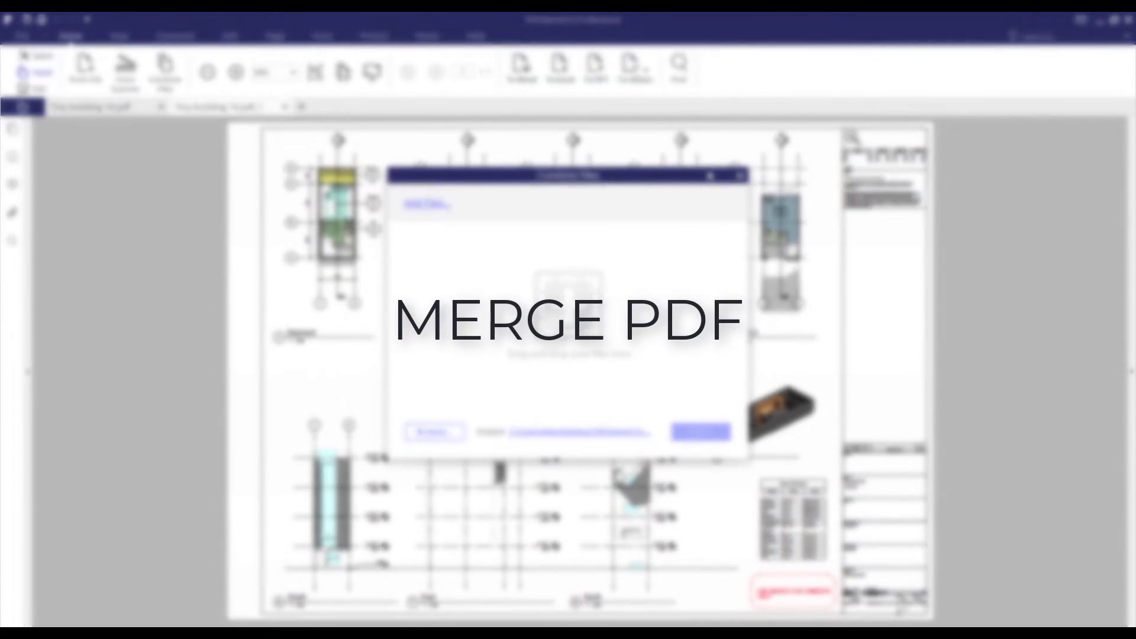
click(739, 175)
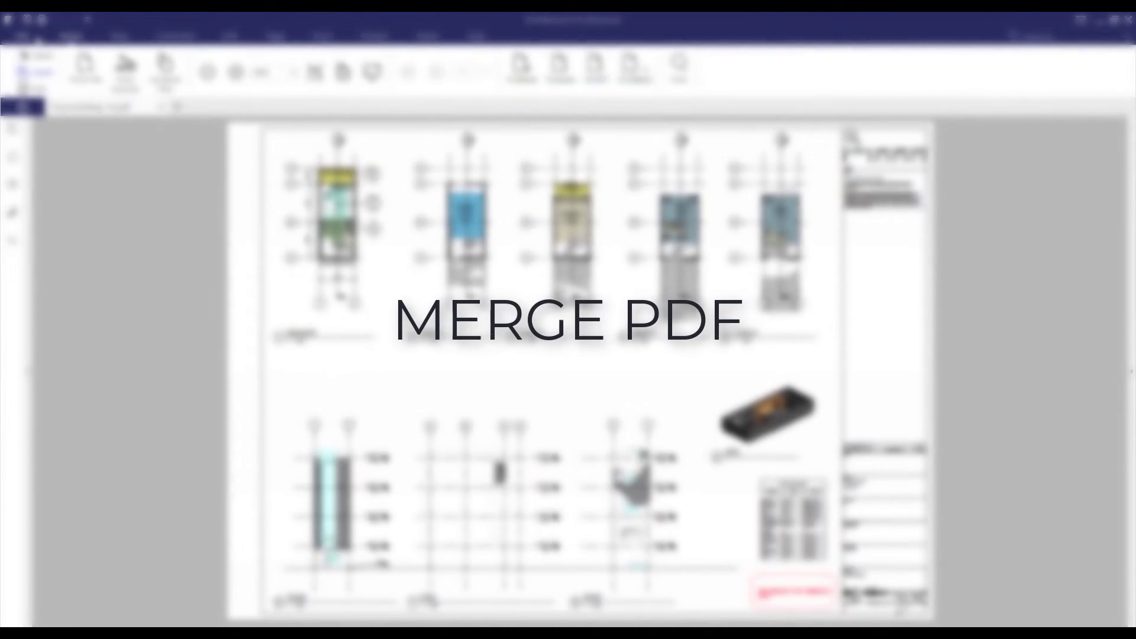
Open A_ARCHITECTURALDRAWINGS.pdf from the Desktop and scroll to page 4, Floor plans and Sections.
click(22, 36)
click(25, 39)
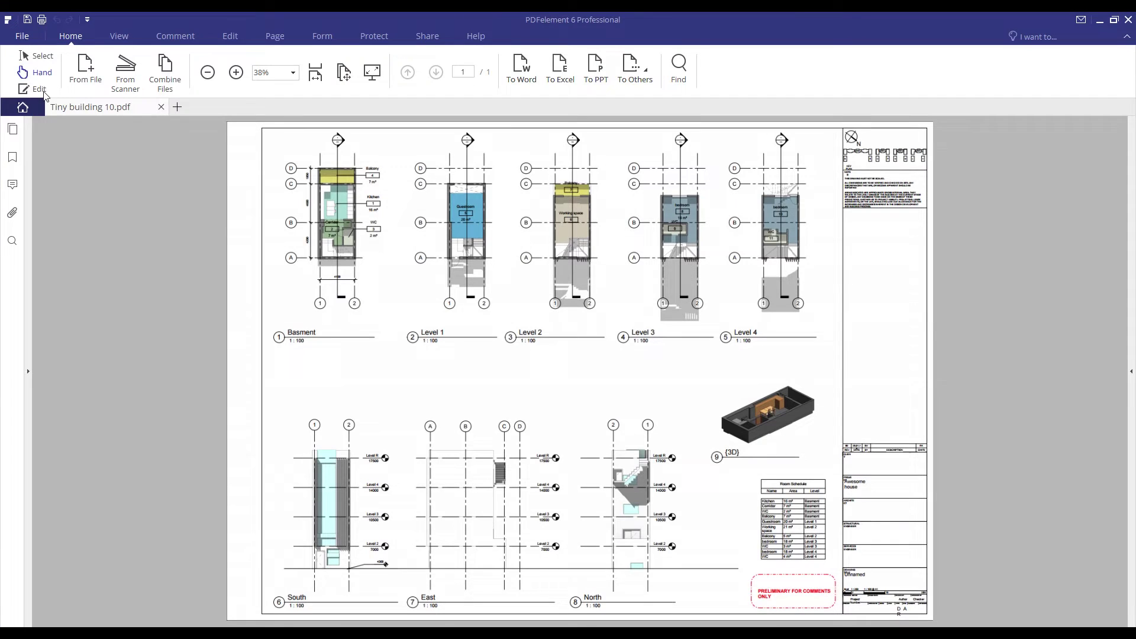
click(22, 36)
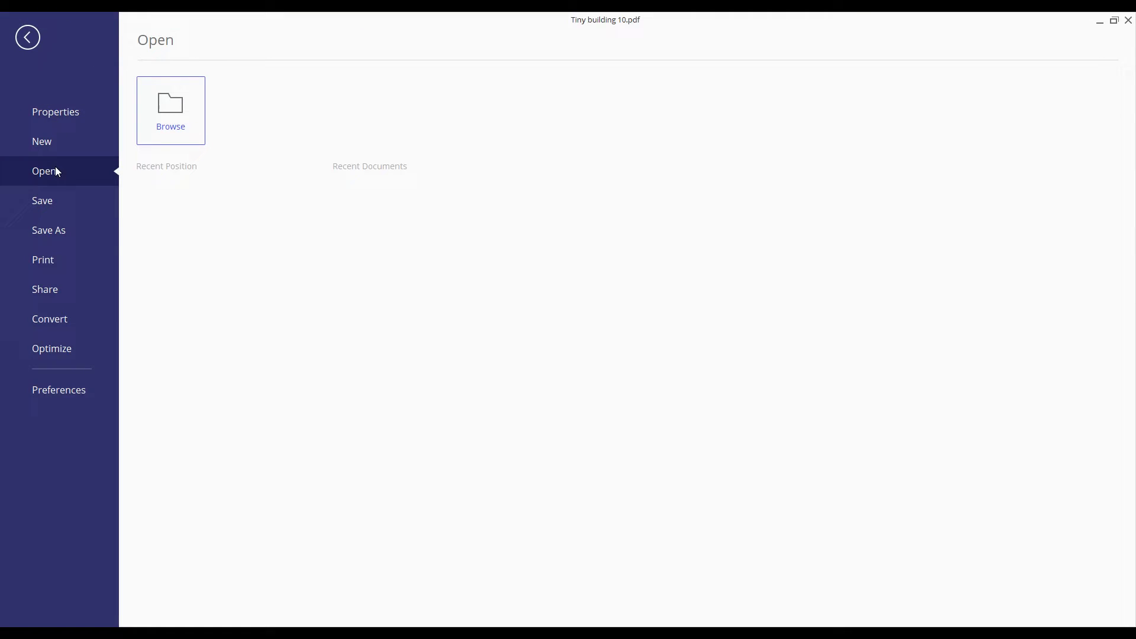
click(179, 114)
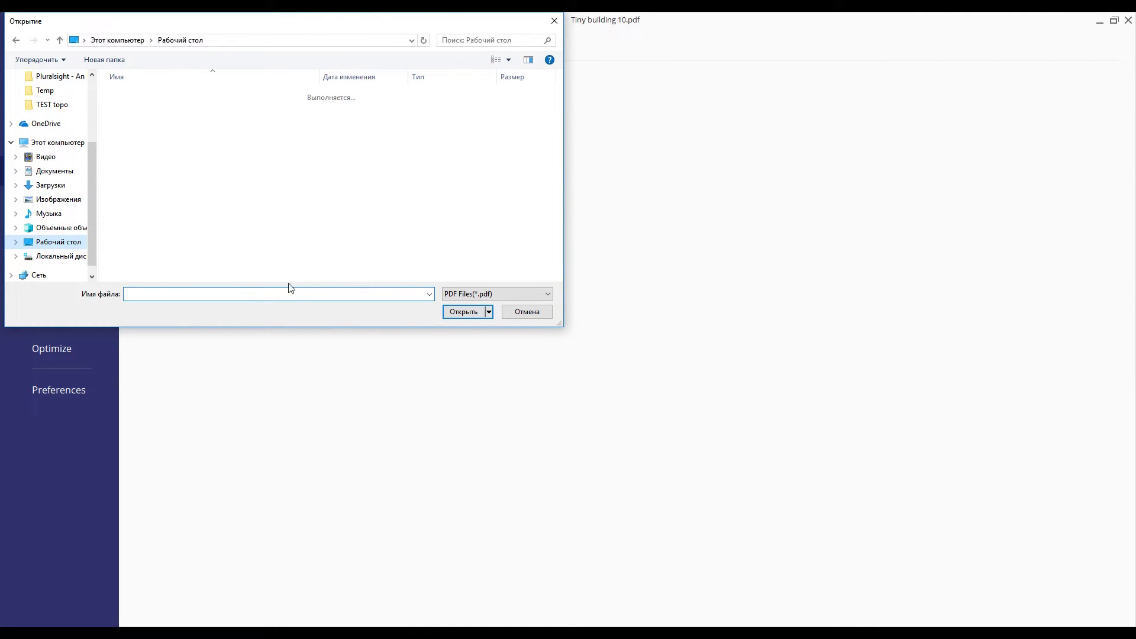
scroll(284, 243, down, 5)
click(172, 228)
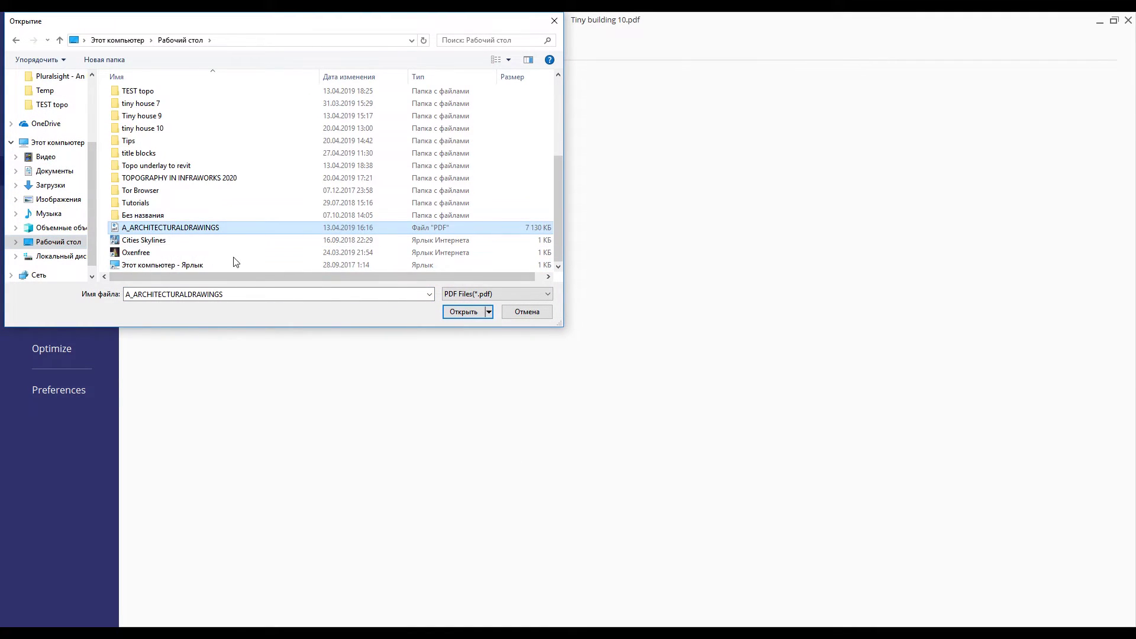
click(470, 312)
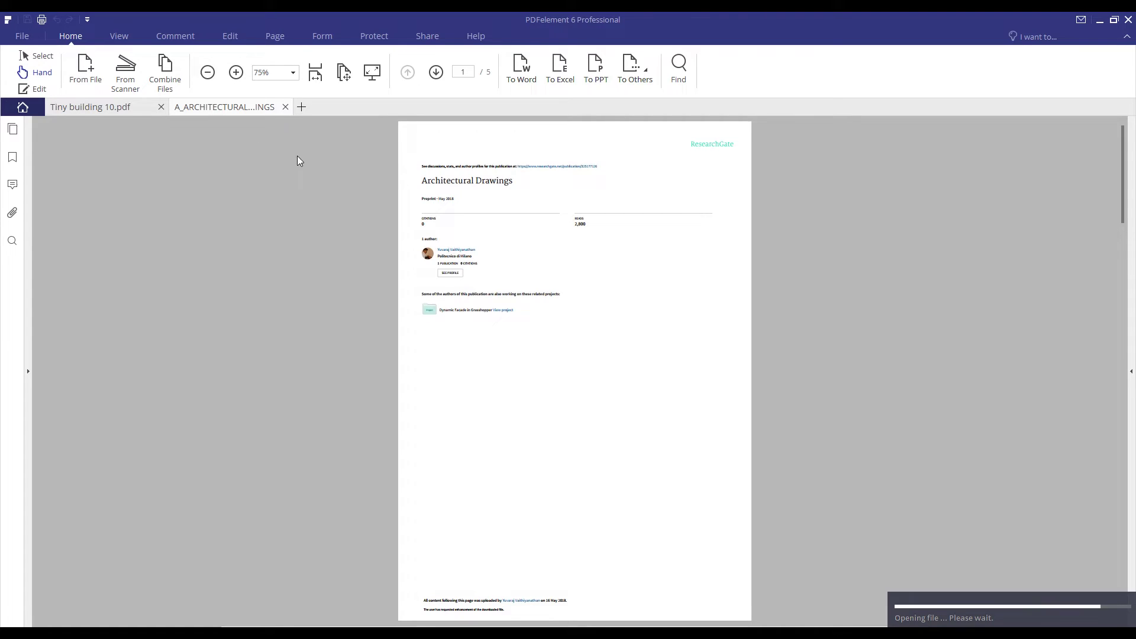
scroll(482, 309, down, 20)
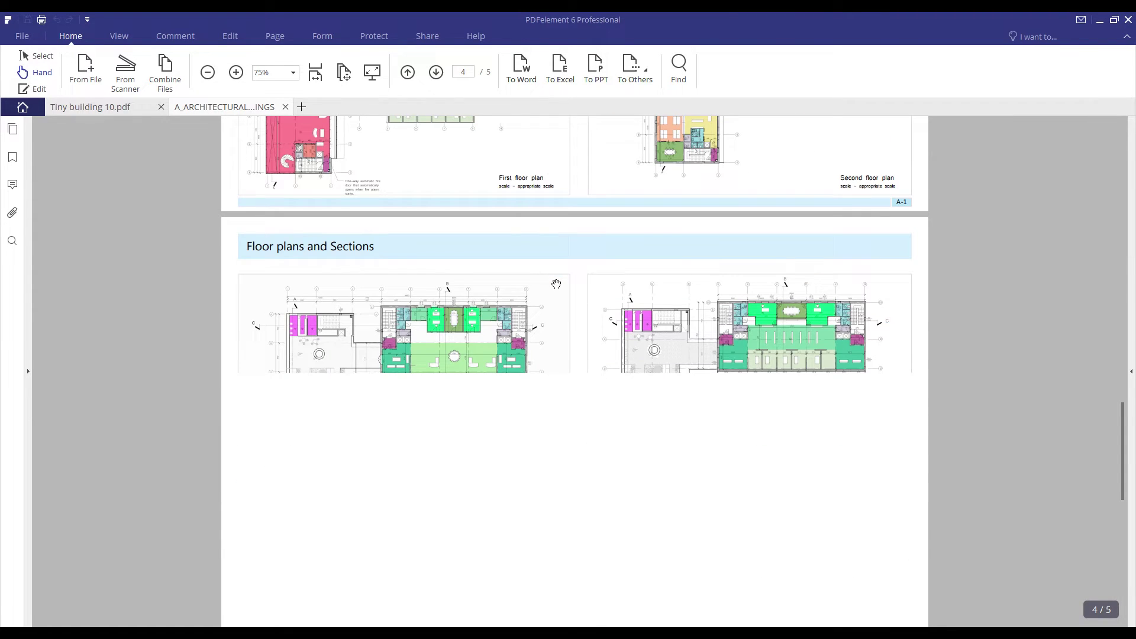
In the page thumbnails, delete the title page (page 2) and the first text page (page 1).
click(275, 36)
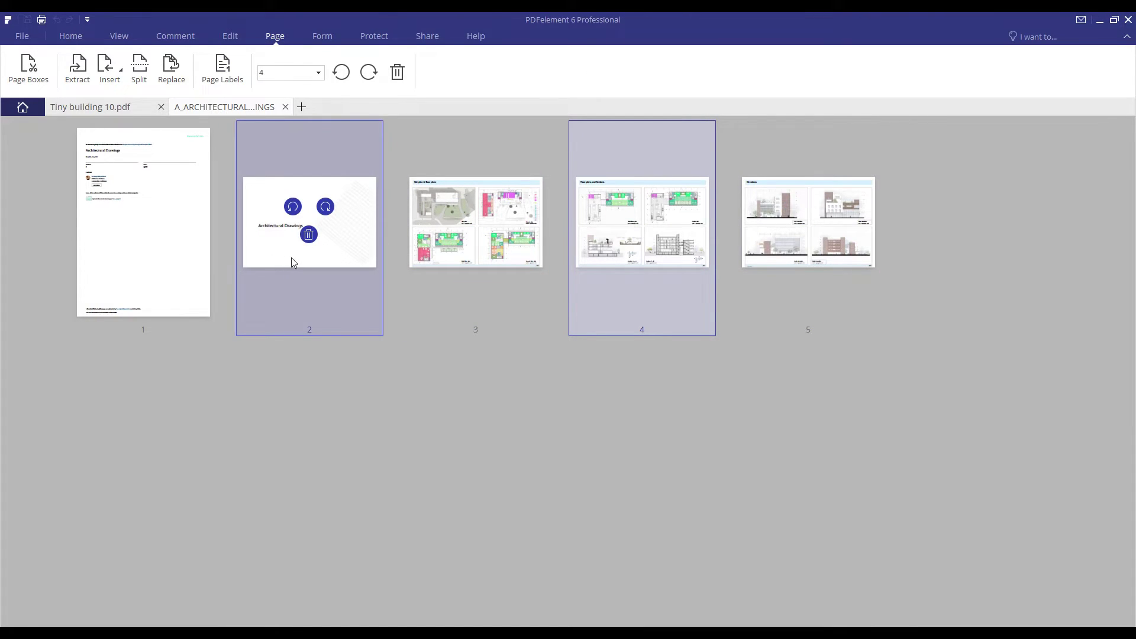
click(309, 234)
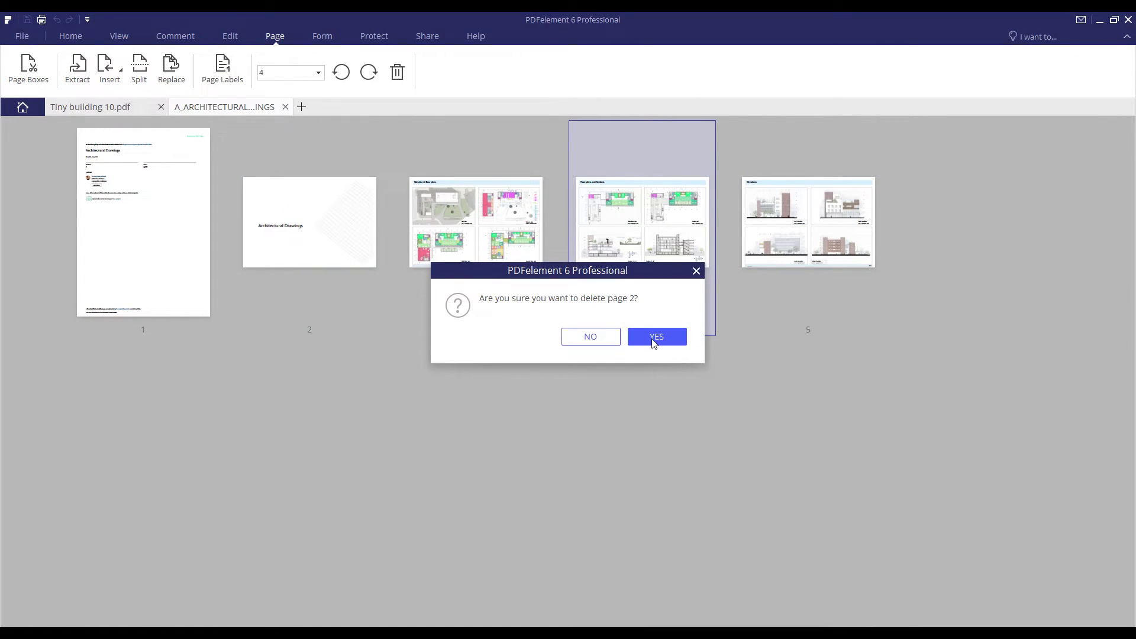
click(655, 340)
click(142, 235)
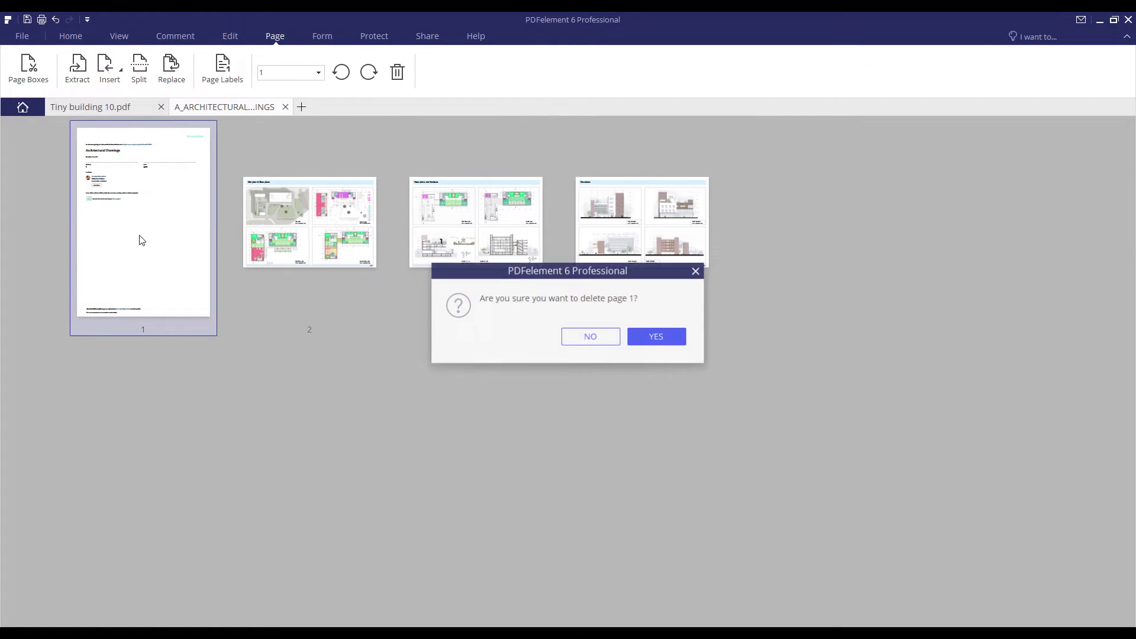
click(669, 337)
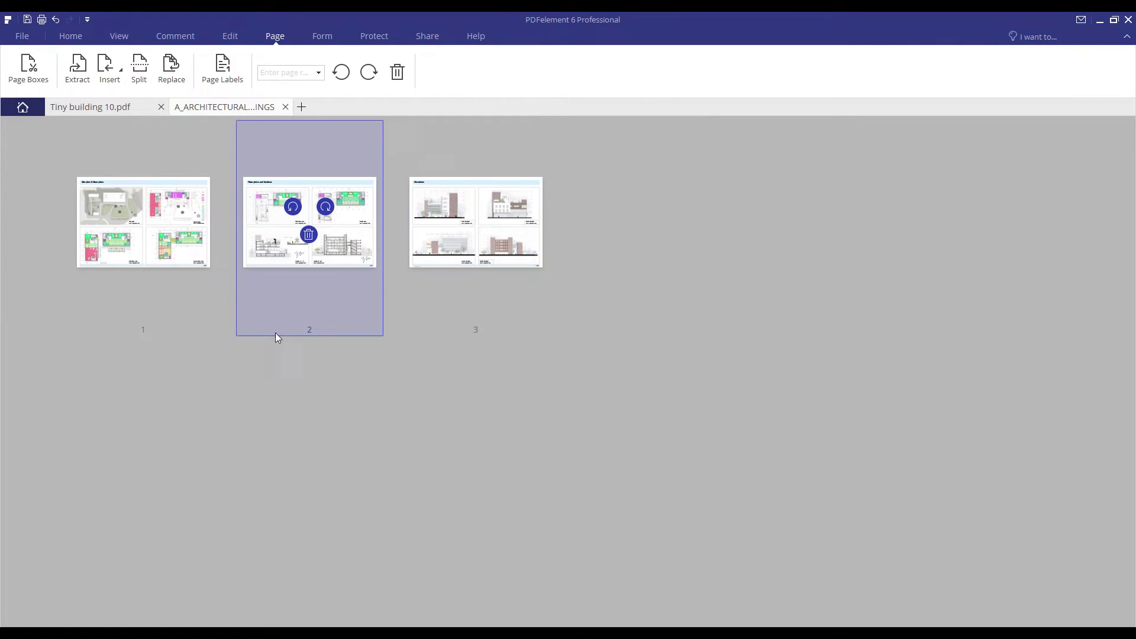
Extract page 1 of Tiny building 10.pdf into a new document.
click(100, 107)
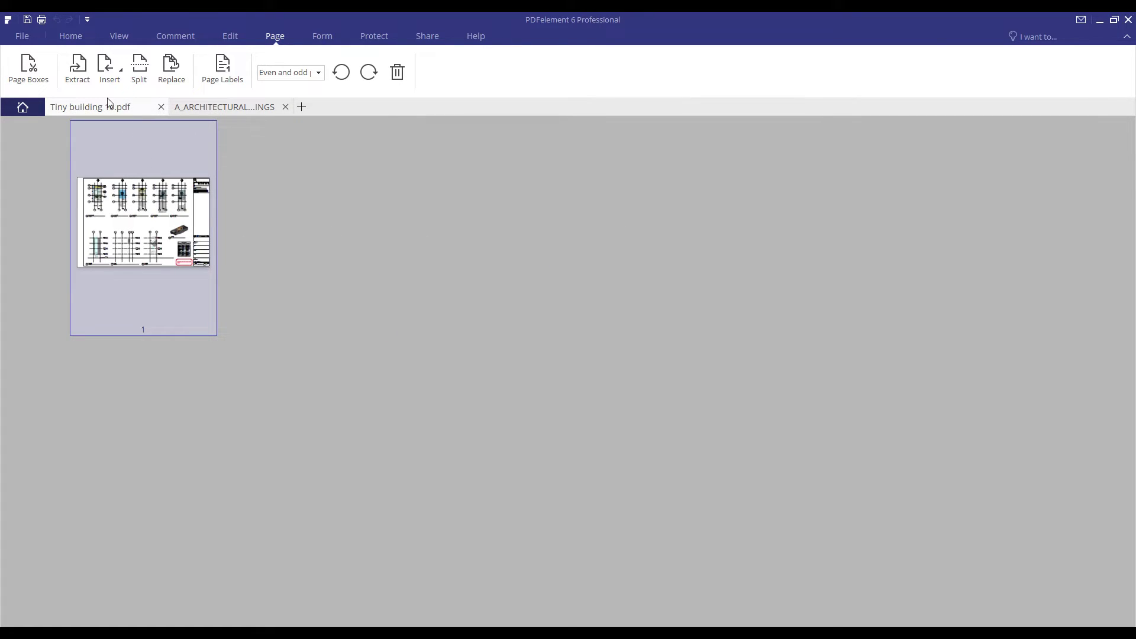
click(77, 66)
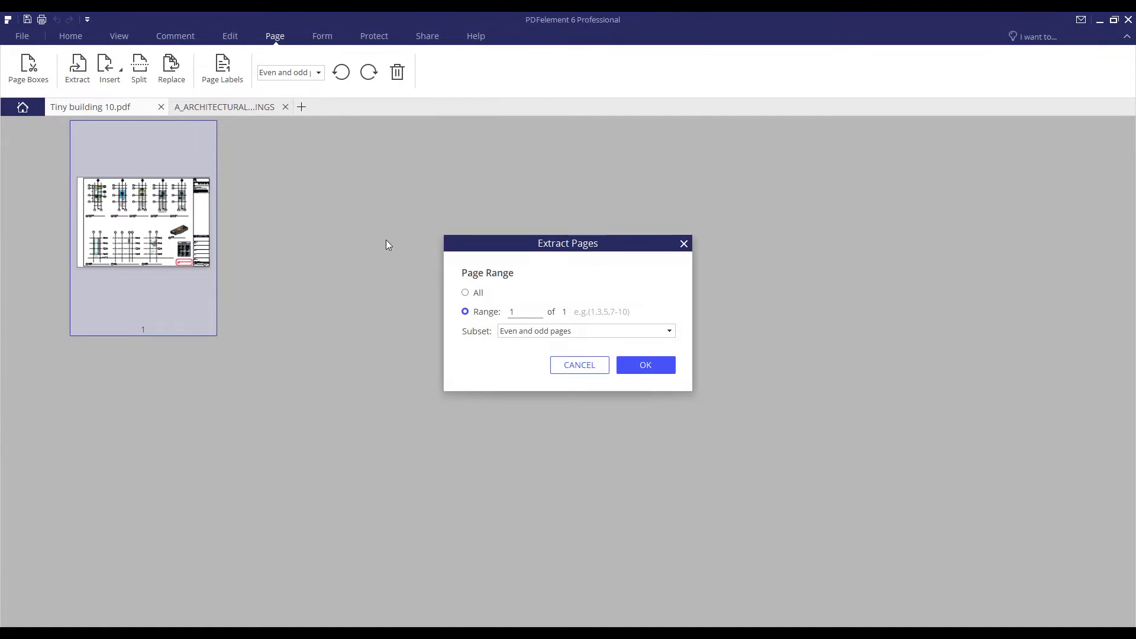
click(645, 367)
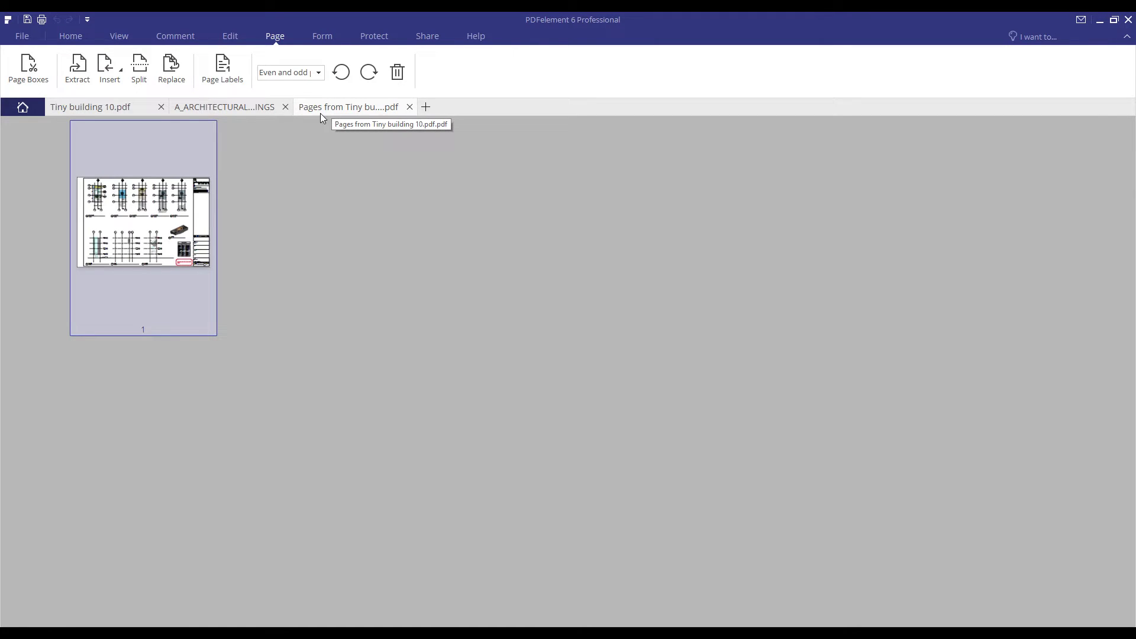
Save the extracted page to the Desktop as Pages from Tiny building 10.pdf.
click(267, 112)
click(346, 108)
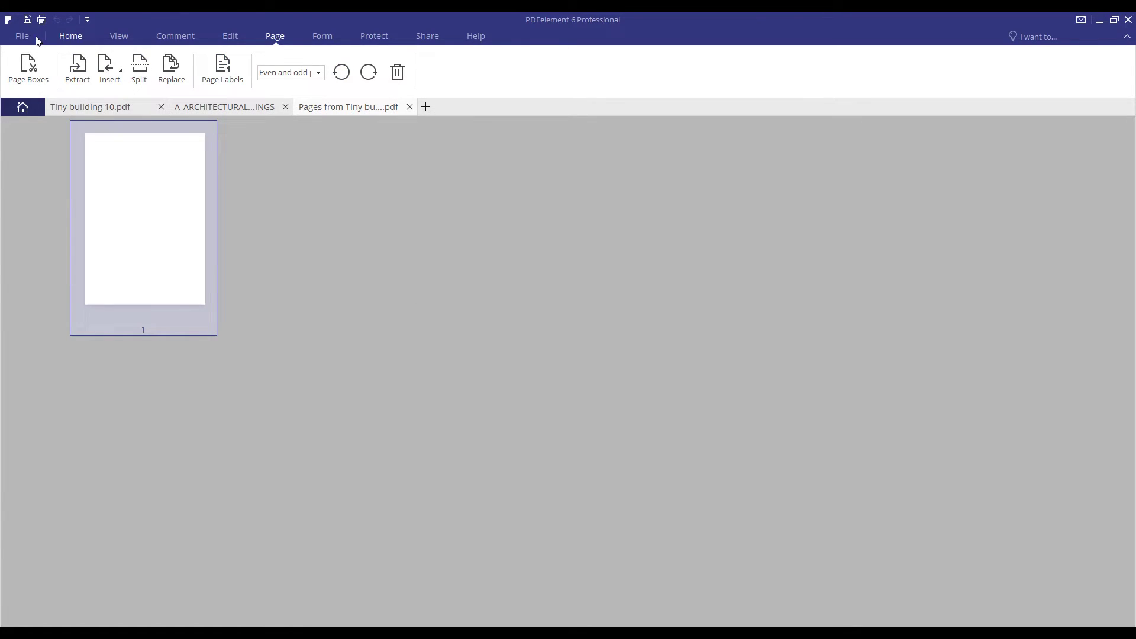
click(37, 40)
click(88, 233)
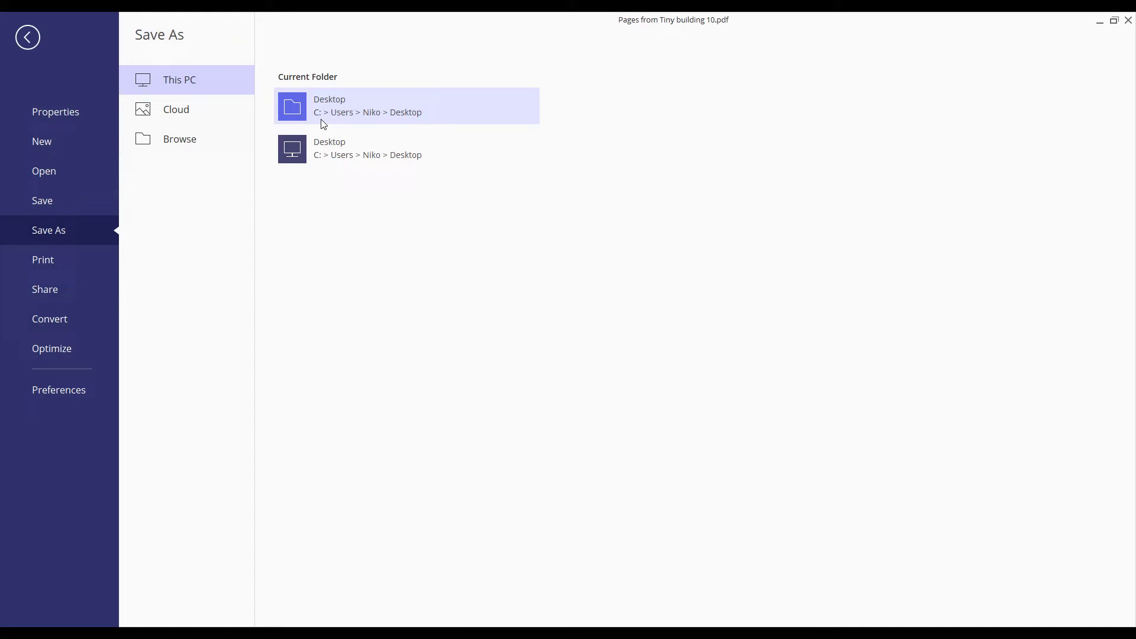
click(350, 118)
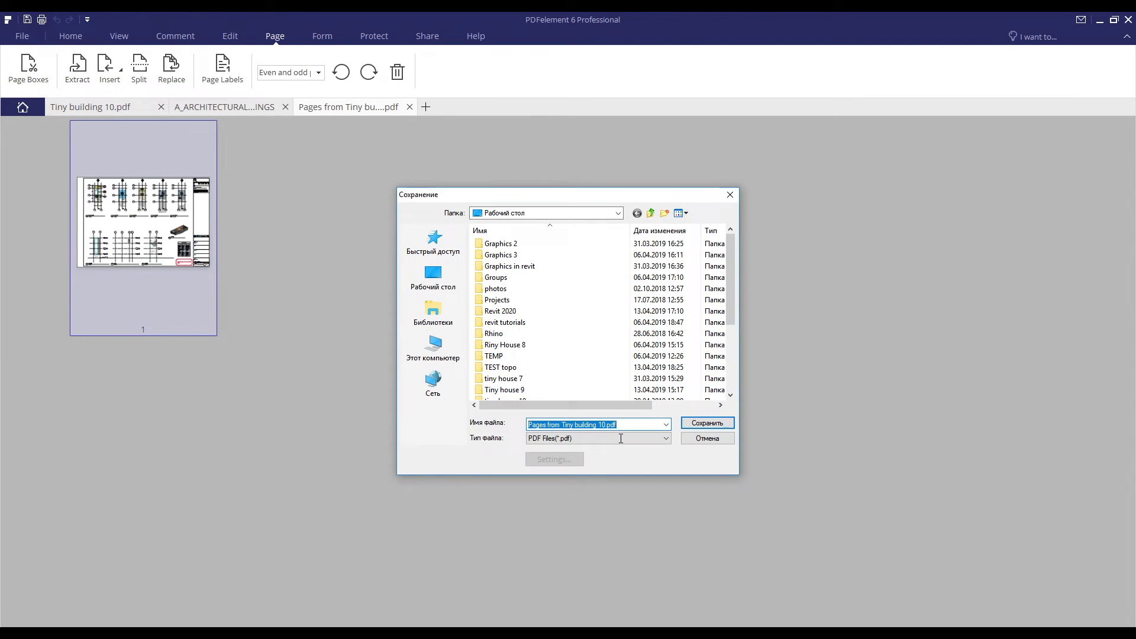
click(706, 423)
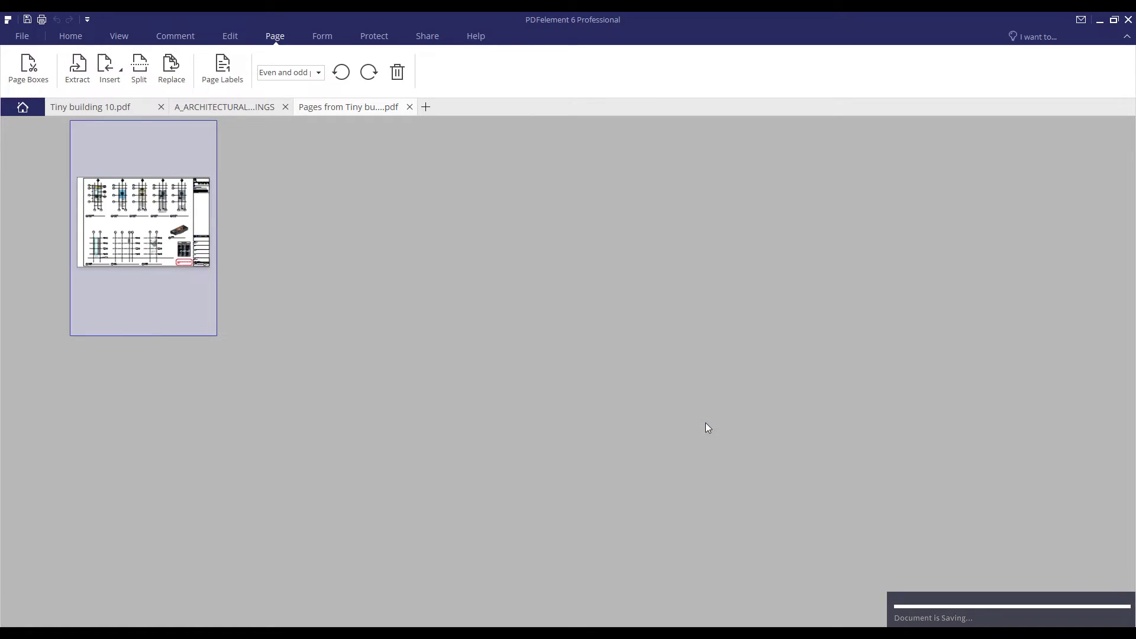
Insert Pages from Tiny building 10.pdf after page 1 of A_ARCHITECTURALDRAWINGS.
click(197, 110)
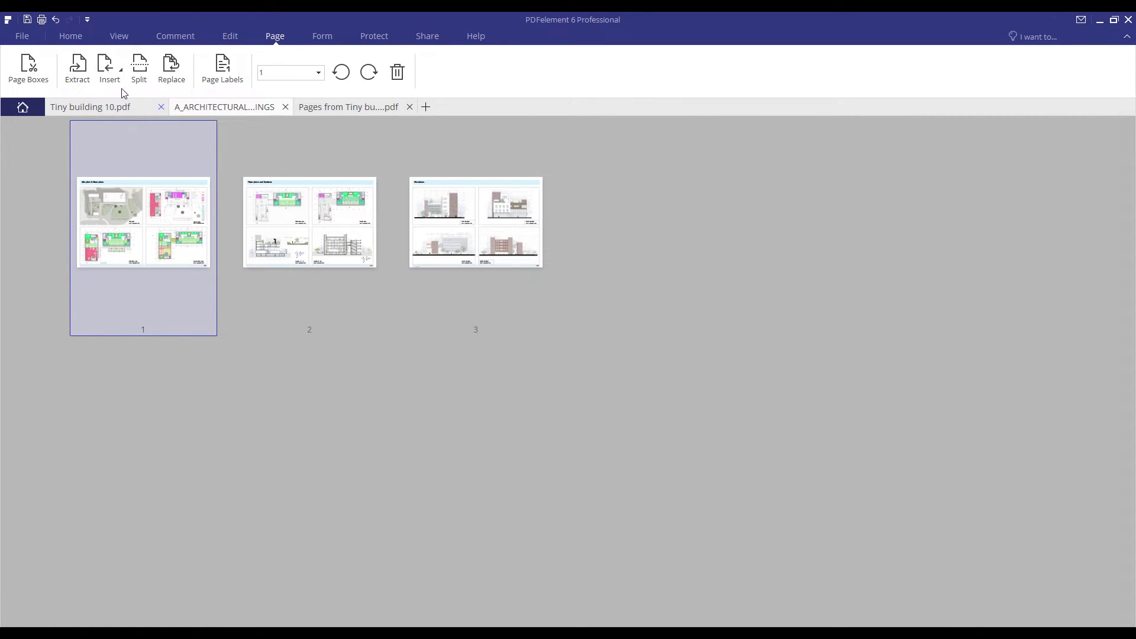
click(111, 70)
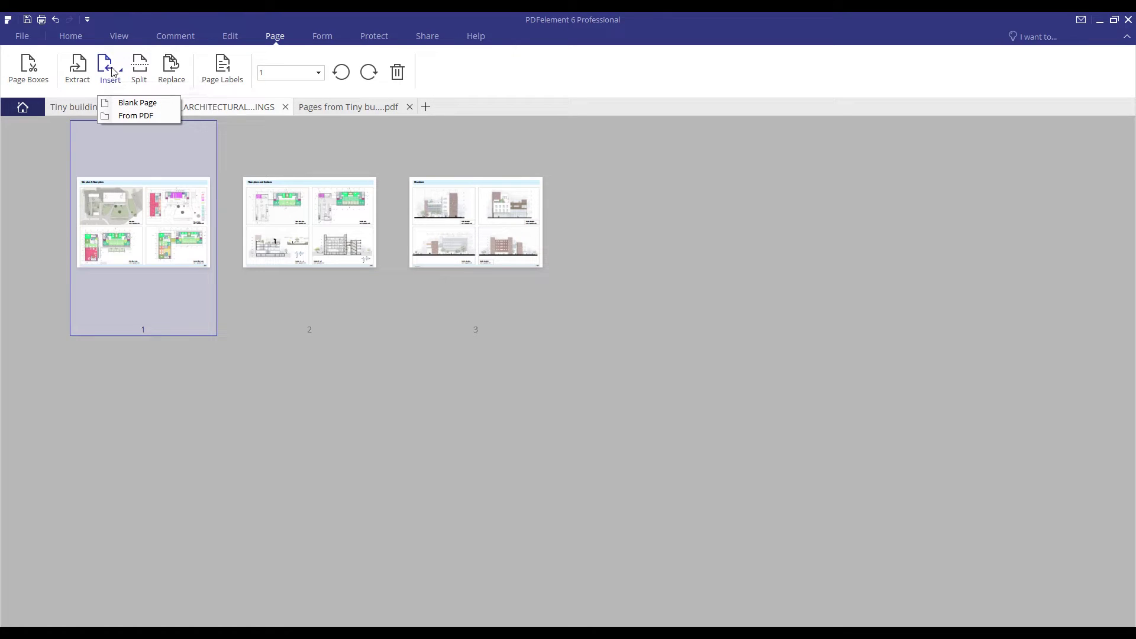
click(152, 116)
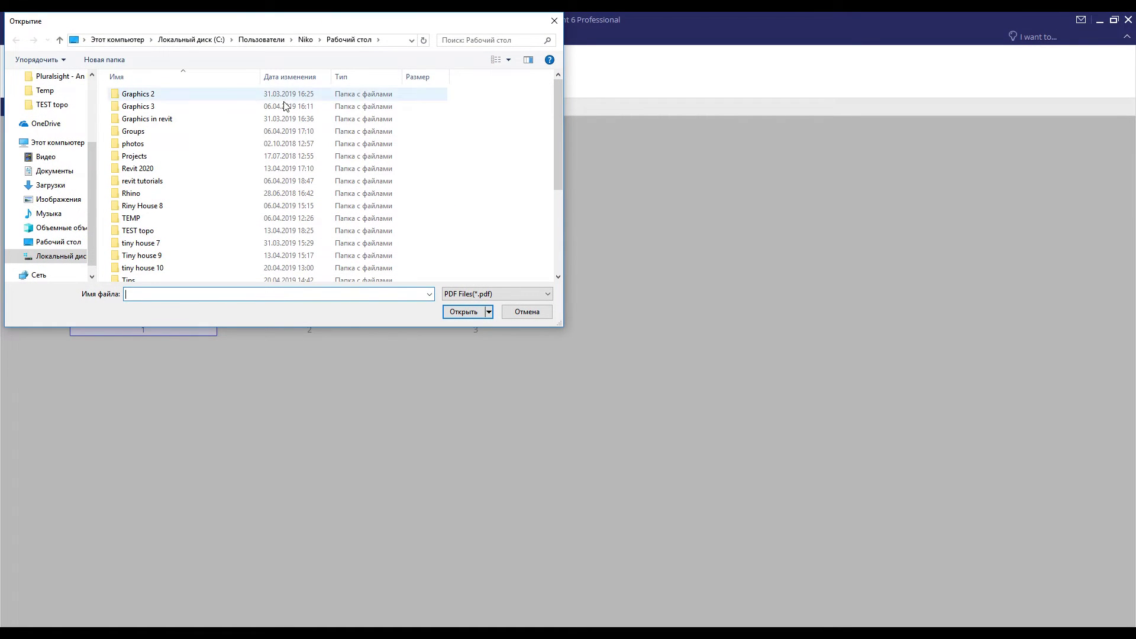
scroll(216, 257, down, 4)
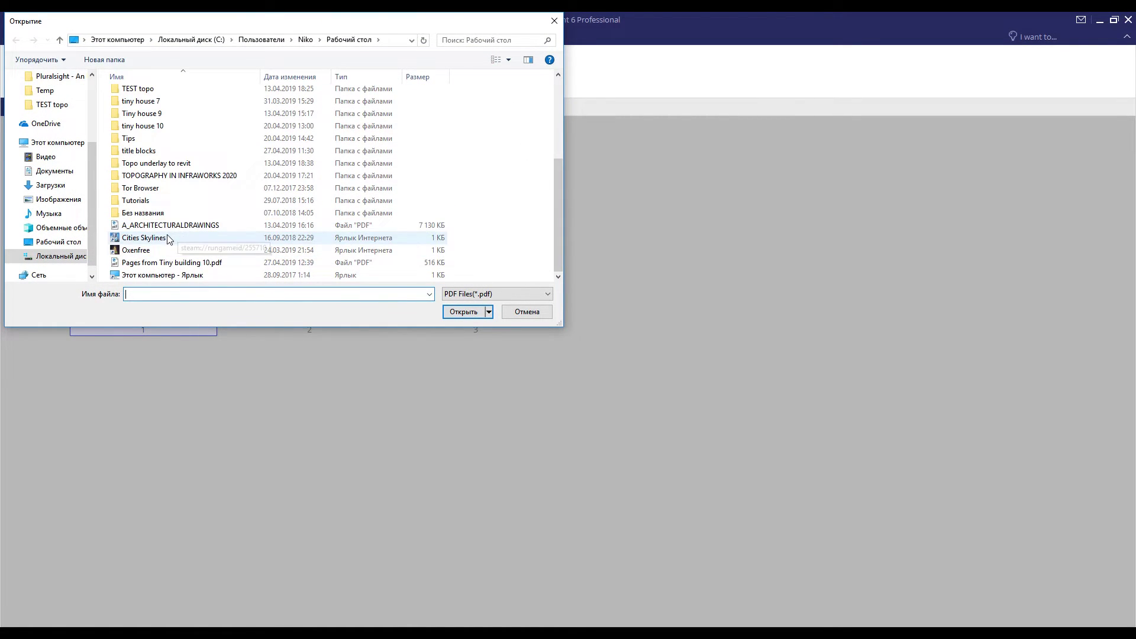
click(170, 267)
click(465, 317)
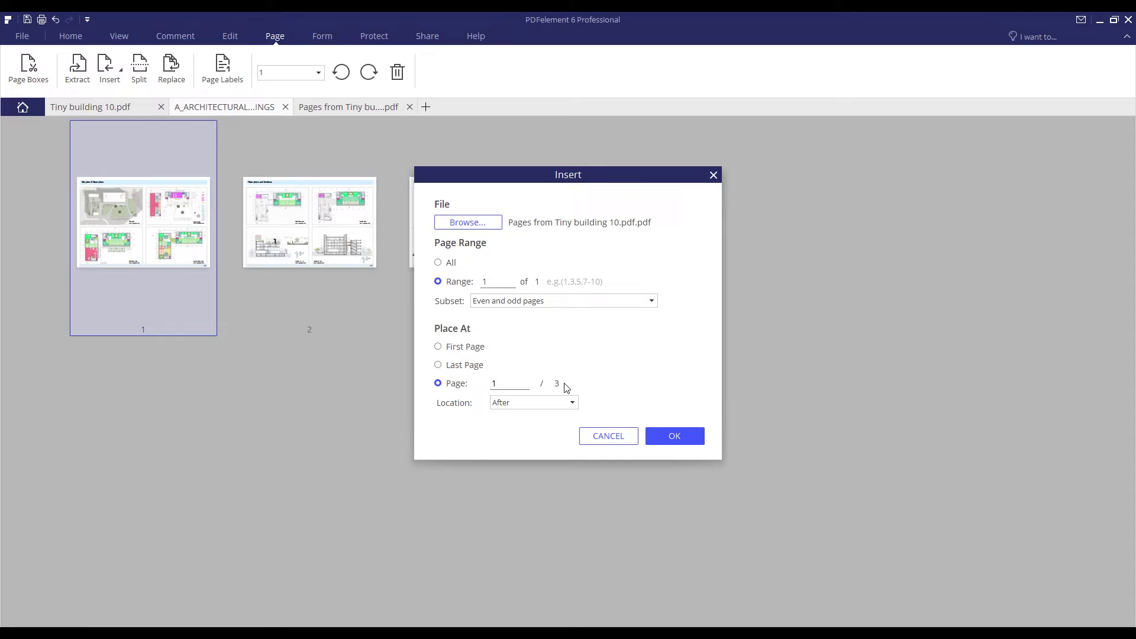
click(675, 438)
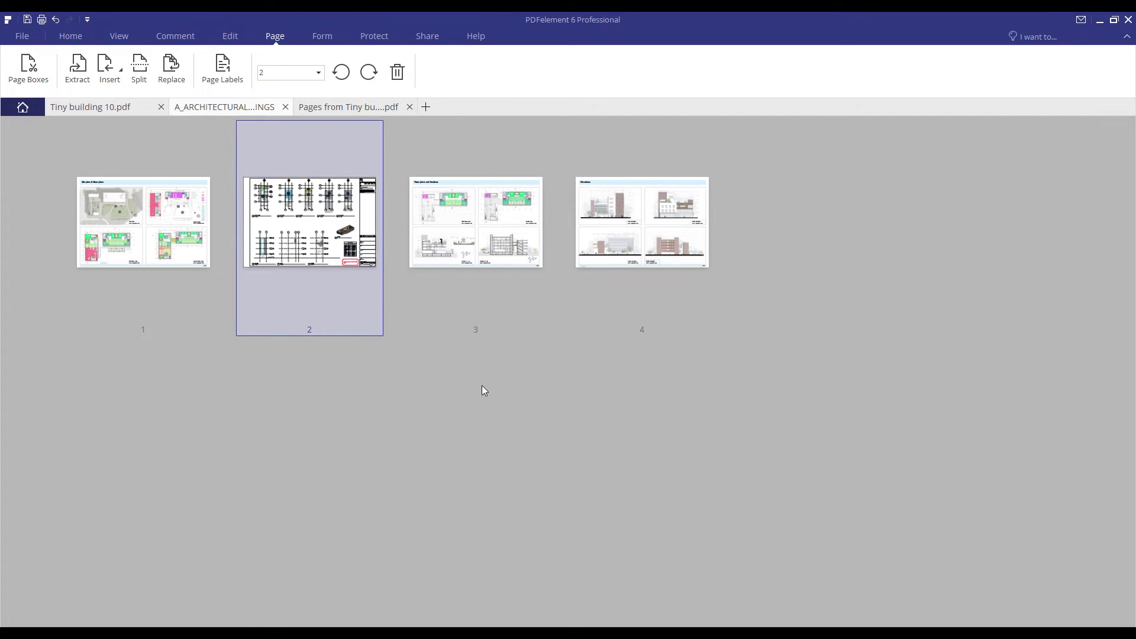
Drag the Revit sheet thumbnail later so Floor plans and Sections ends up as page 4.
click(507, 482)
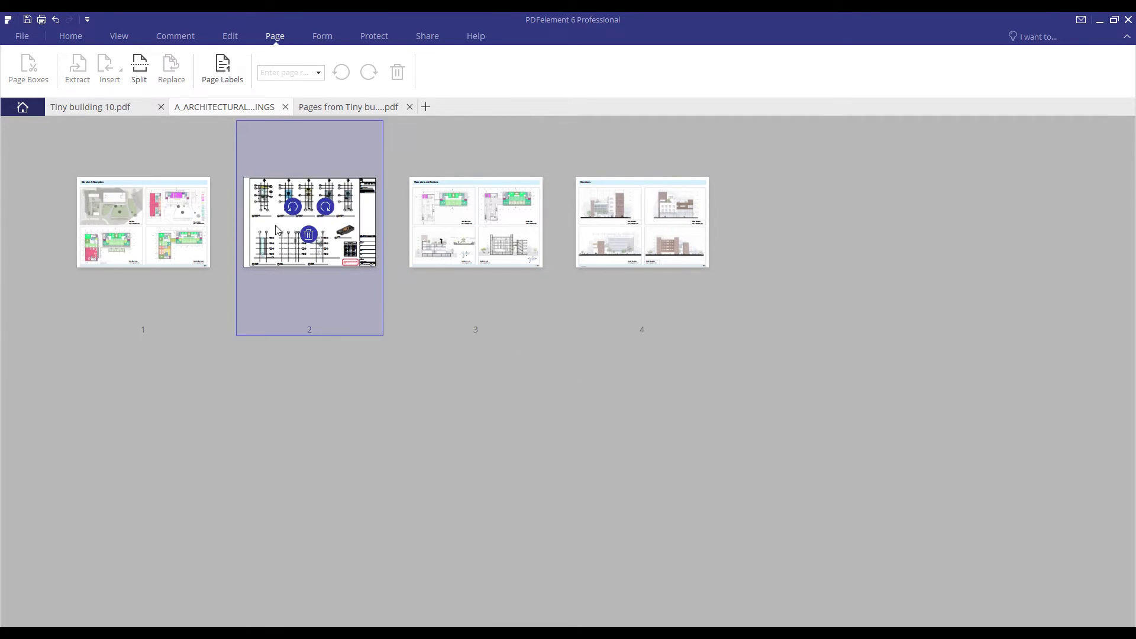
click(359, 261)
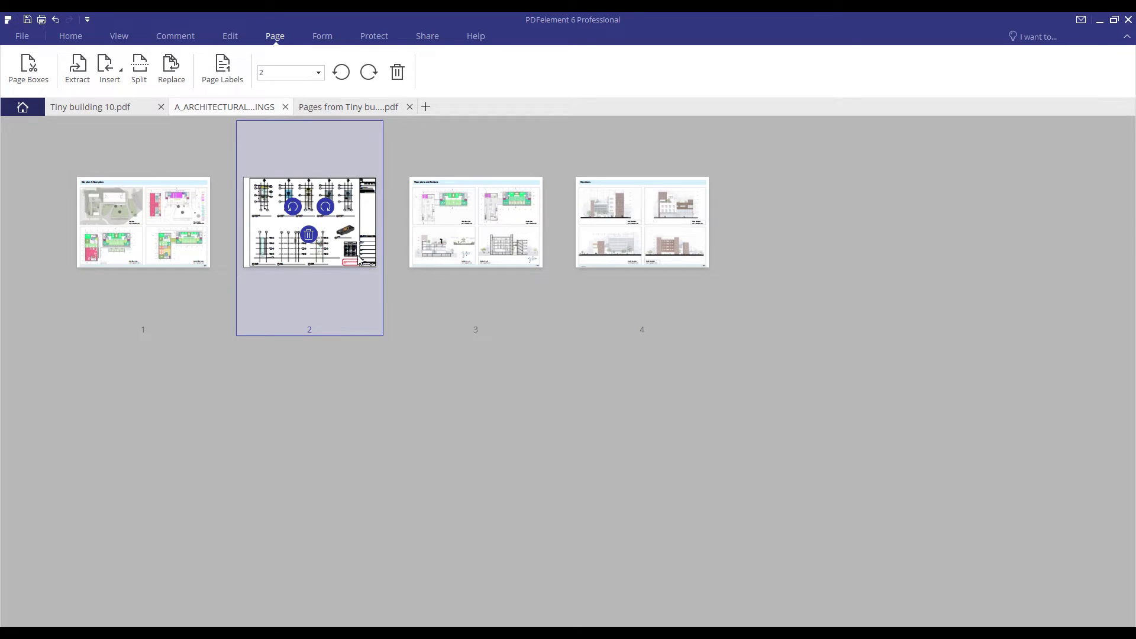
mouse_move(362, 256)
mouse_down()
mouse_move(481, 264)
mouse_move(724, 246)
mouse_move(756, 363)
mouse_move(751, 230)
mouse_move(751, 249)
mouse_up()
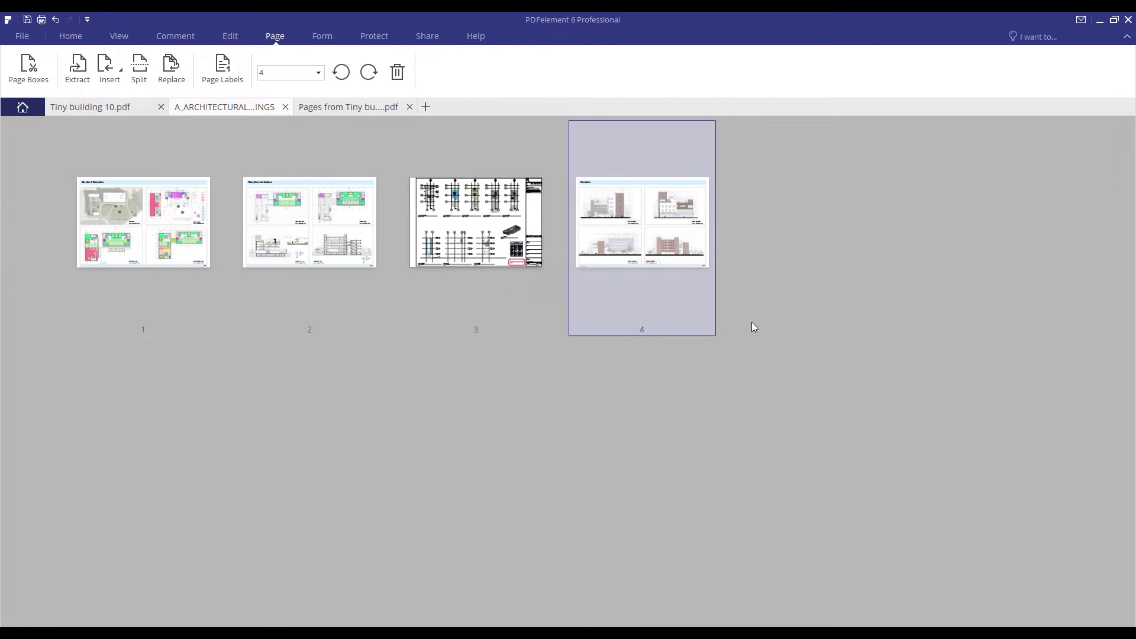
click(407, 272)
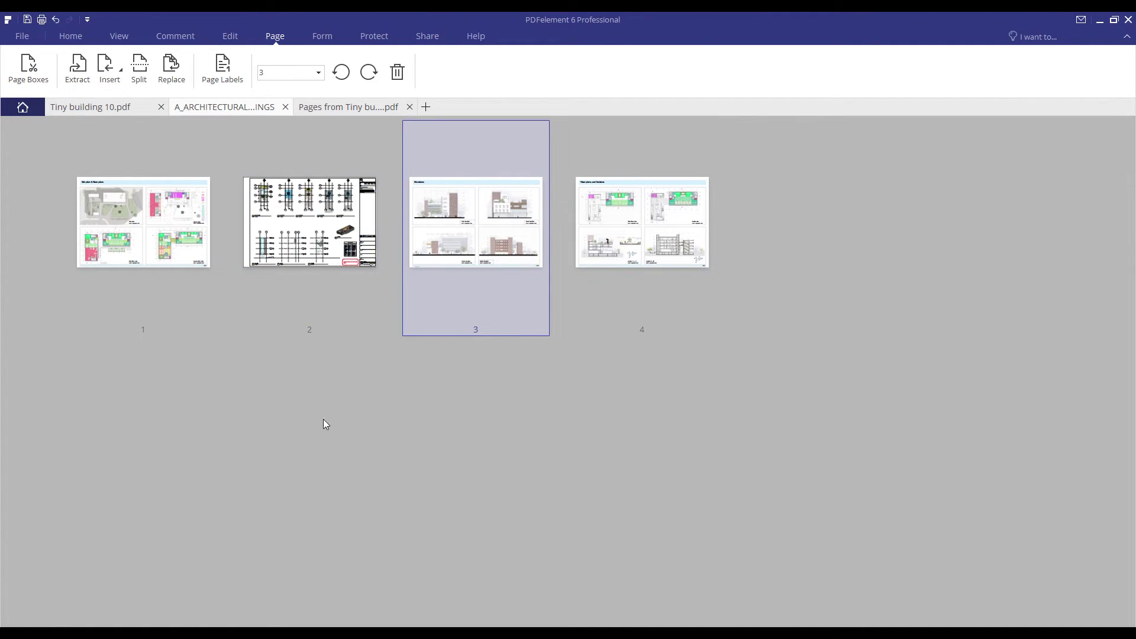
Set the page label style of the Revit sheet (page 2) to None.
key(Left)
click(223, 68)
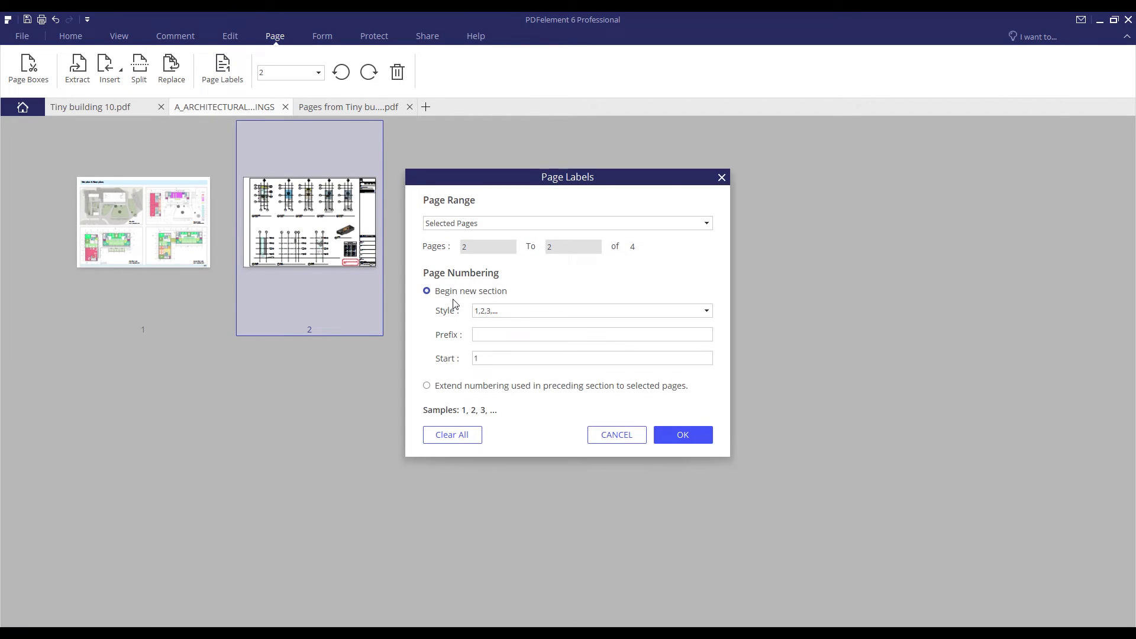
click(486, 311)
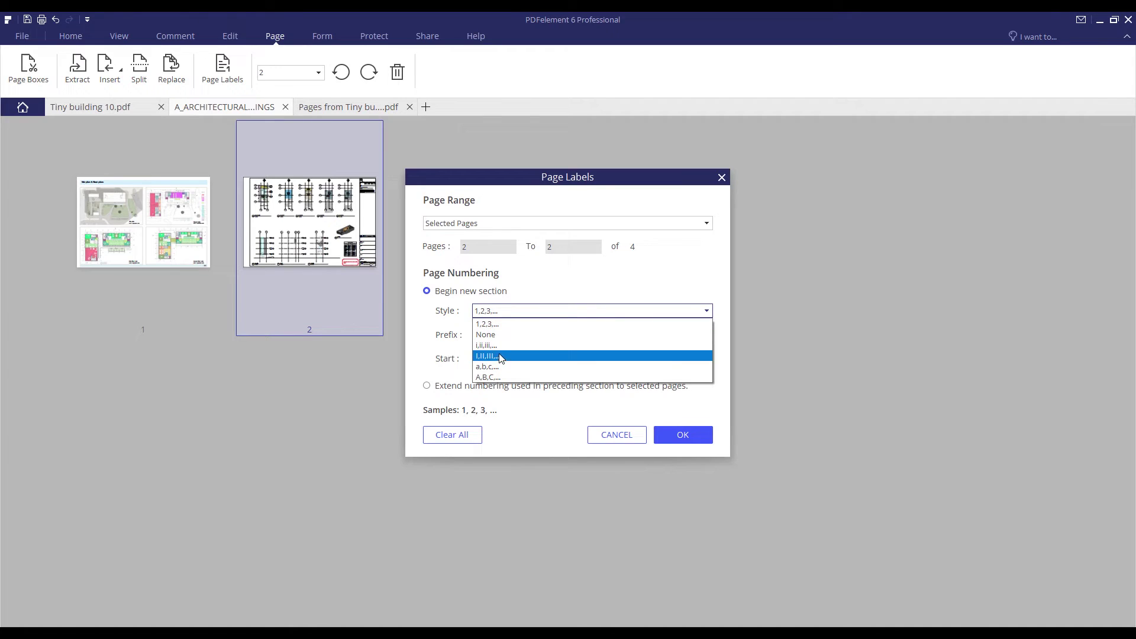
click(503, 335)
click(667, 435)
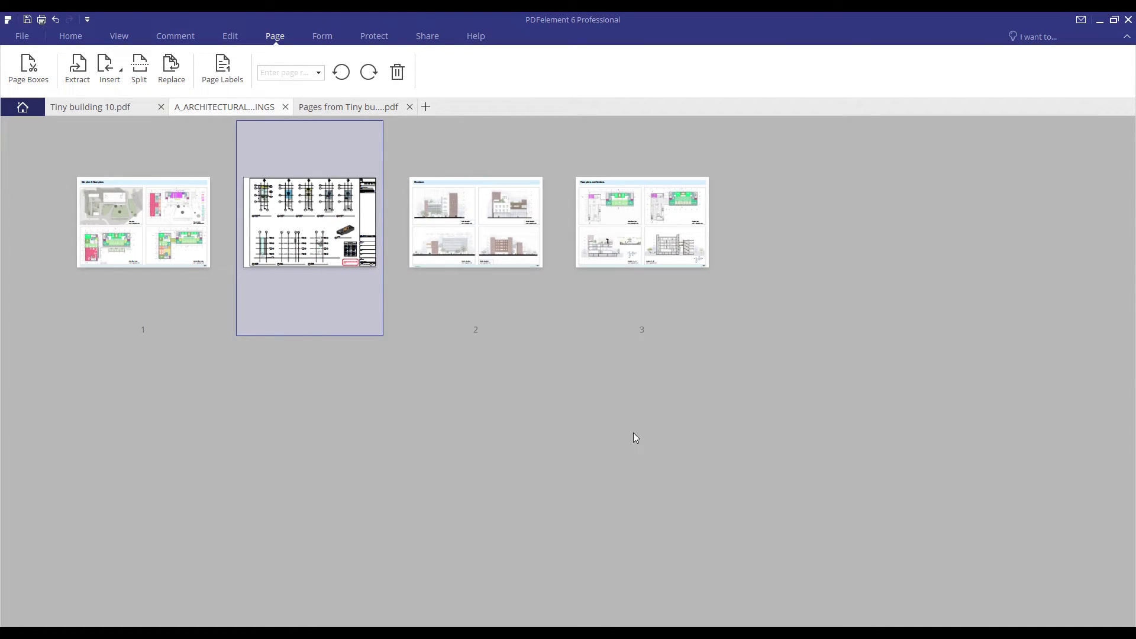
Select all four pages and set their page label style to None.
click(508, 263)
drag(866, 221, 121, 342)
click(224, 70)
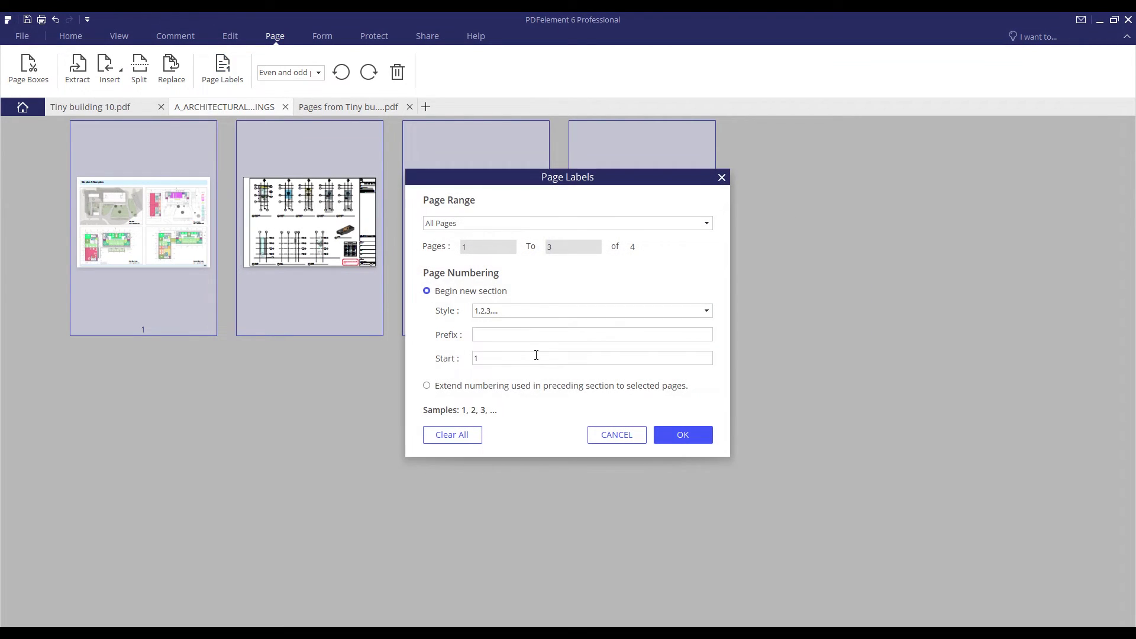
click(518, 312)
click(485, 335)
click(683, 435)
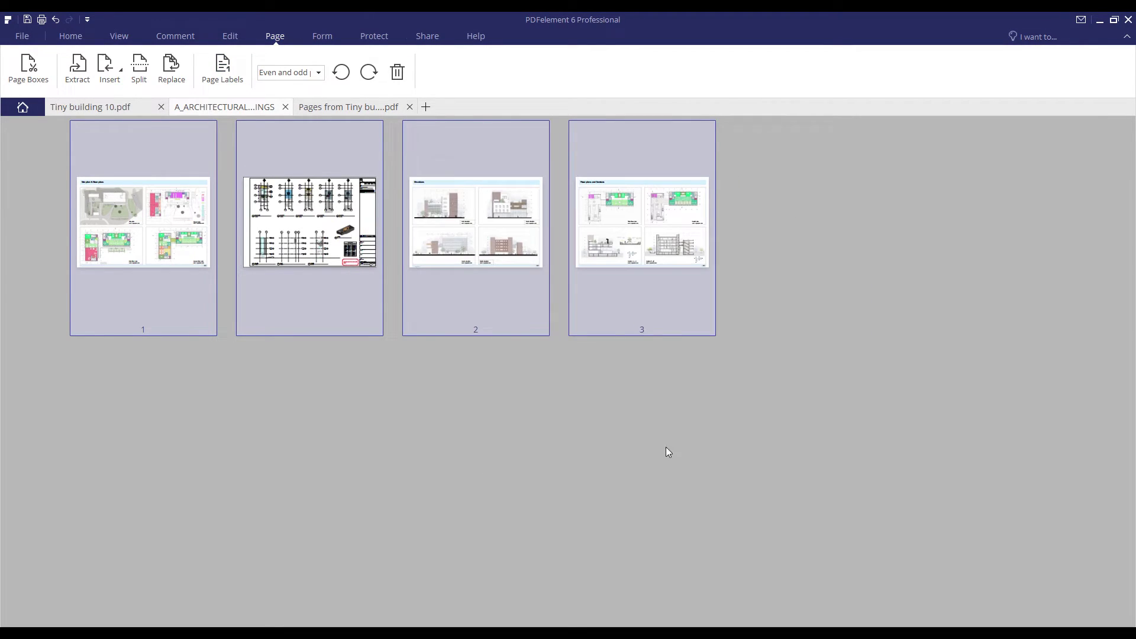
Save the drawings to the Desktop as A_ARCHITECTURALDRAWINGS-Copy, then return to the File view.
click(22, 36)
click(77, 230)
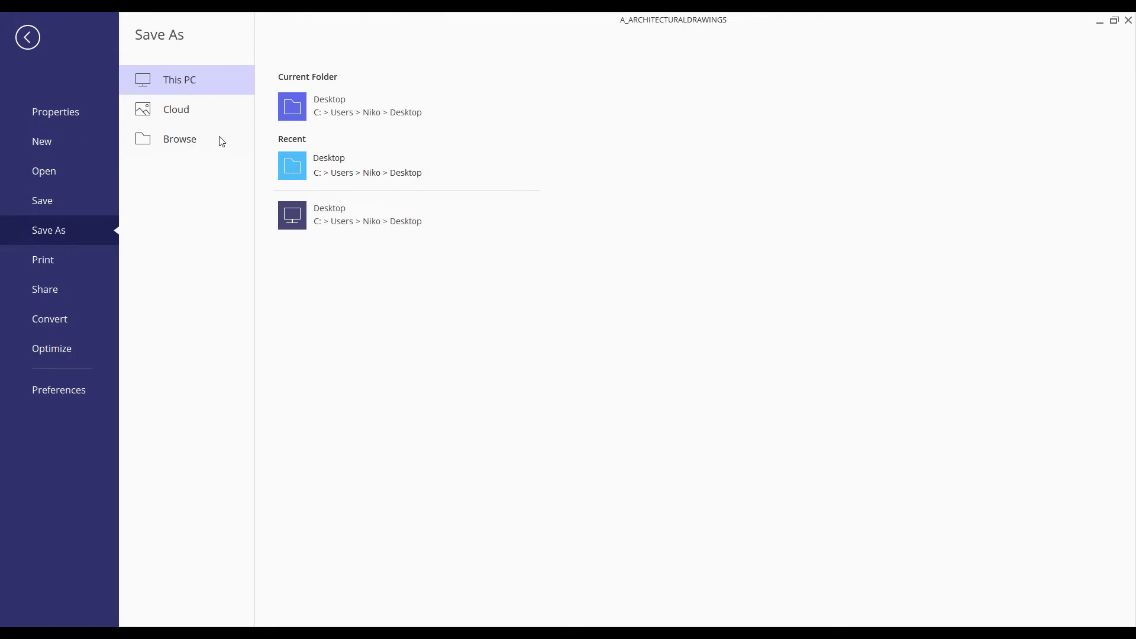
click(329, 107)
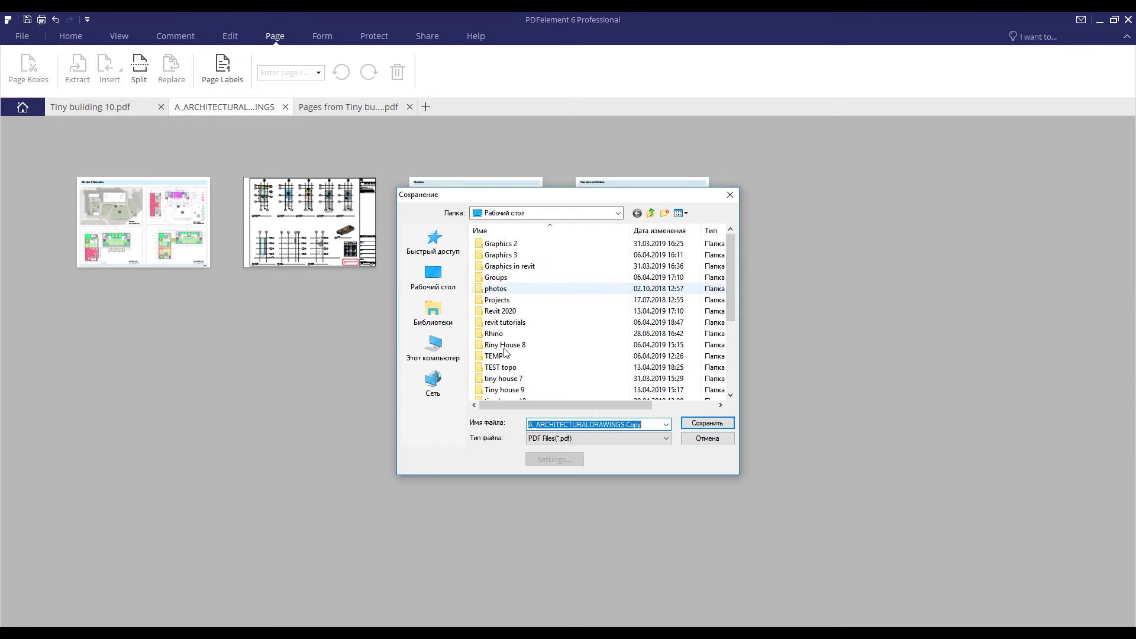
click(706, 422)
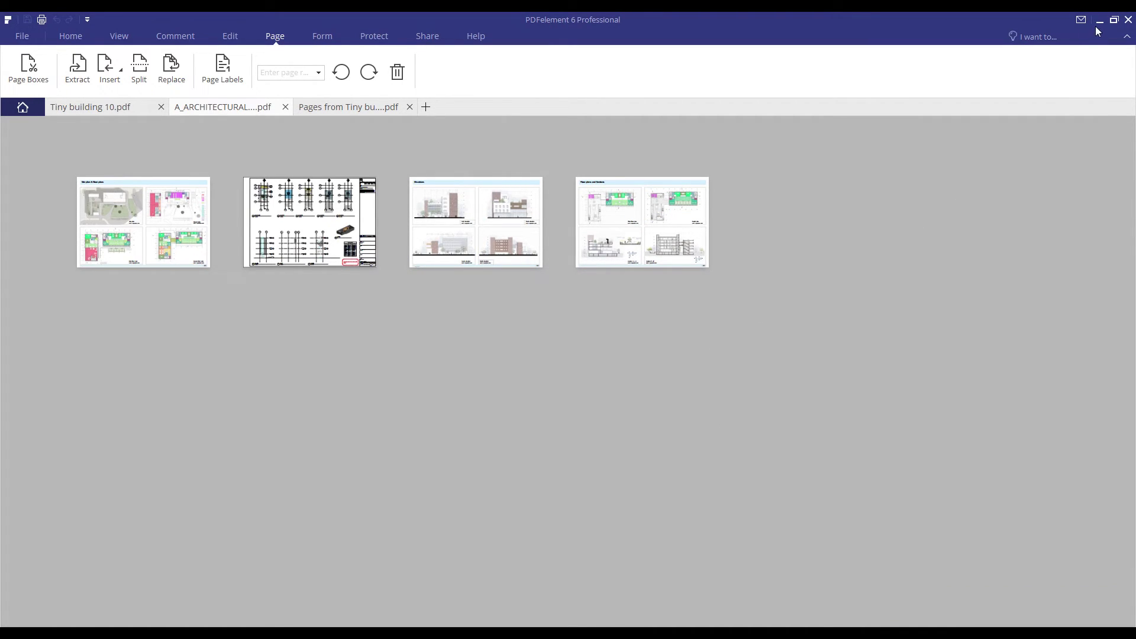
click(22, 36)
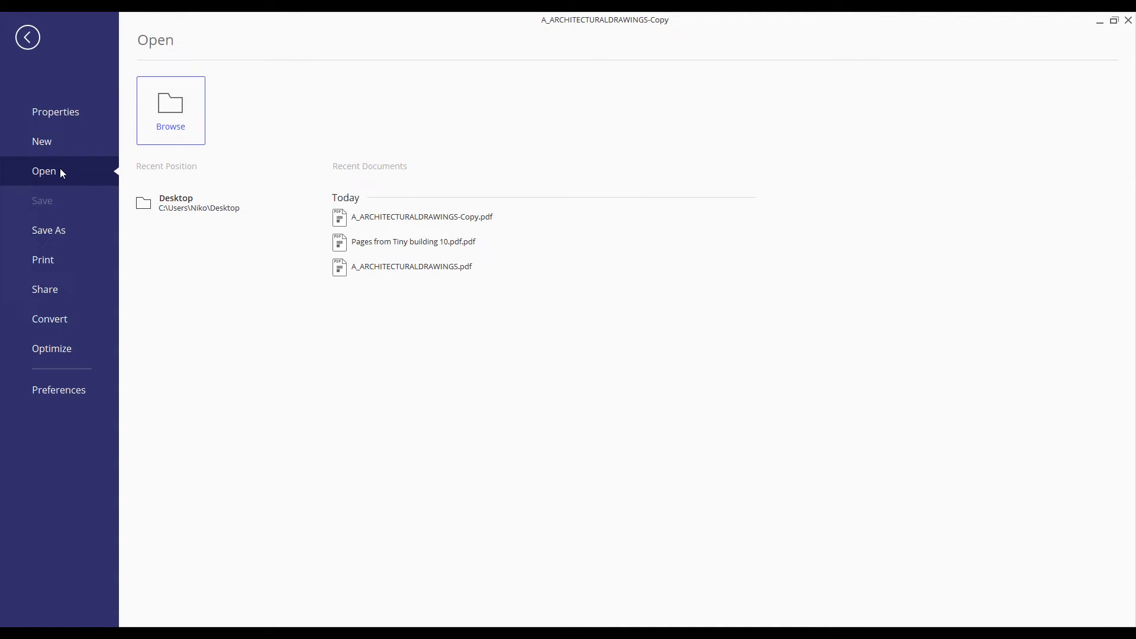
Browse to and open A_ARCHITECTURALDRAWINGS-Copy.pdf.
click(191, 116)
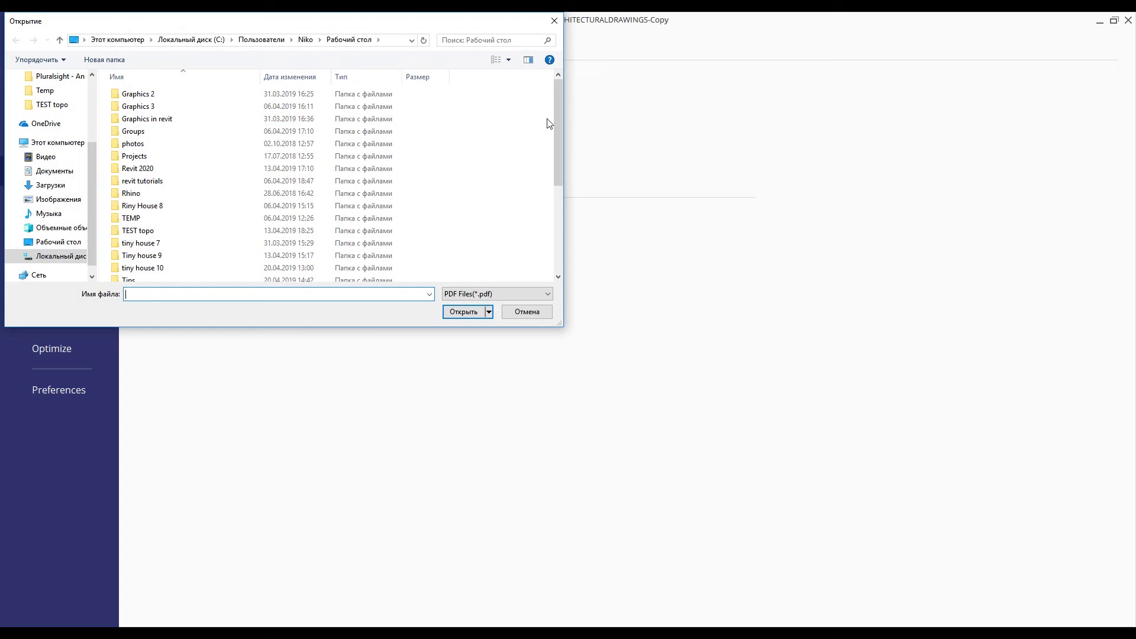
drag(556, 161, 550, 219)
click(331, 226)
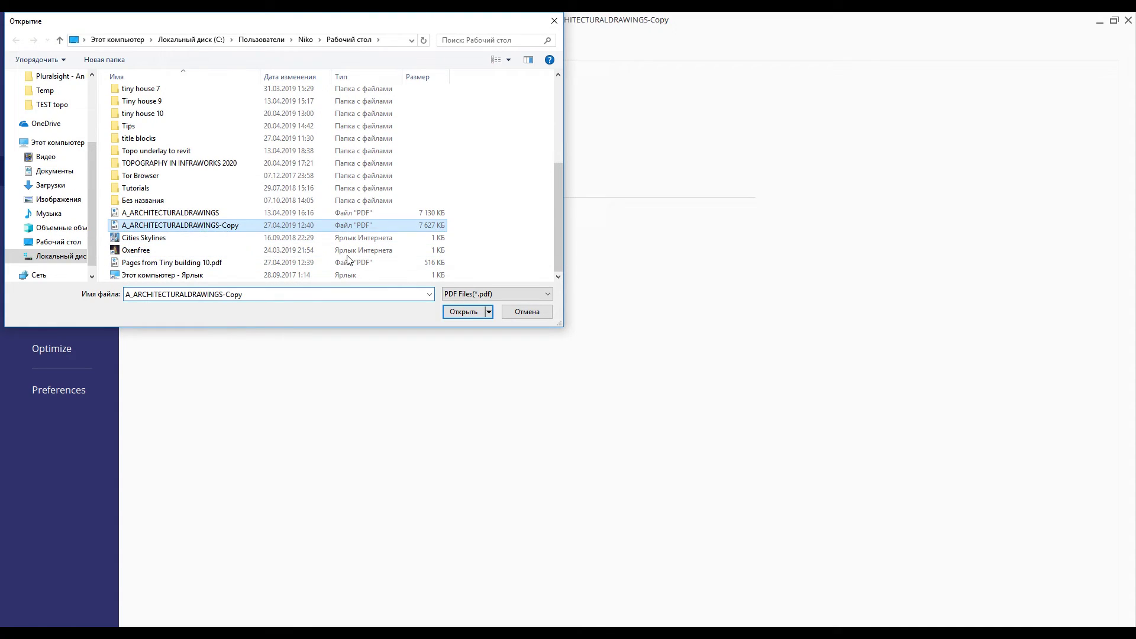
click(470, 311)
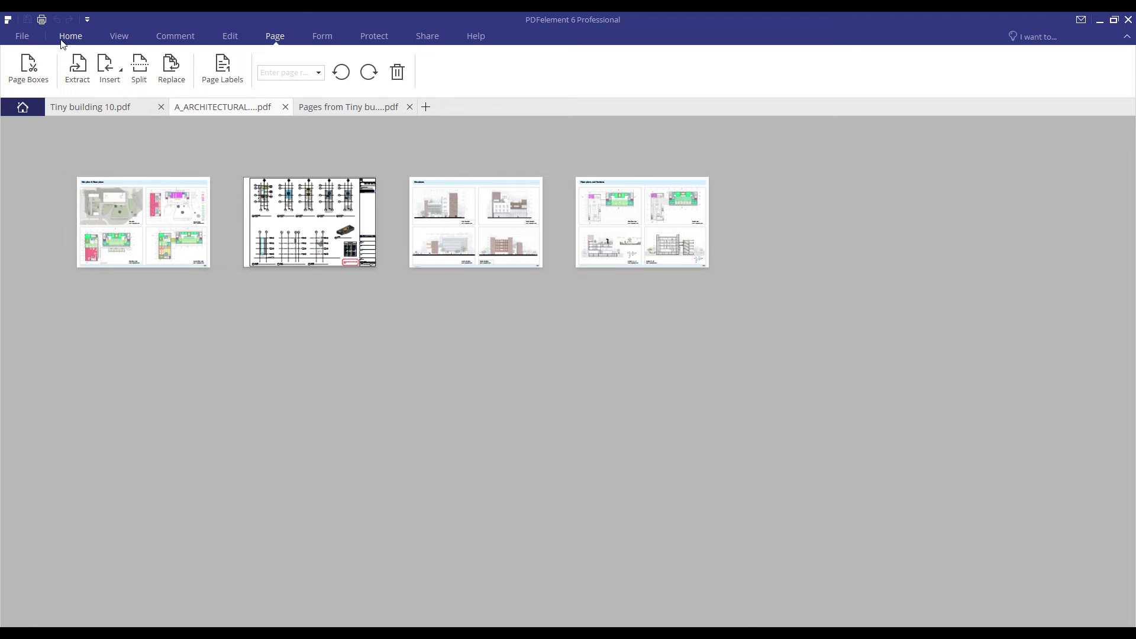
Scroll through the four sheets, then split the documents into horizontally stacked windows.
click(119, 35)
scroll(379, 275, up, 8)
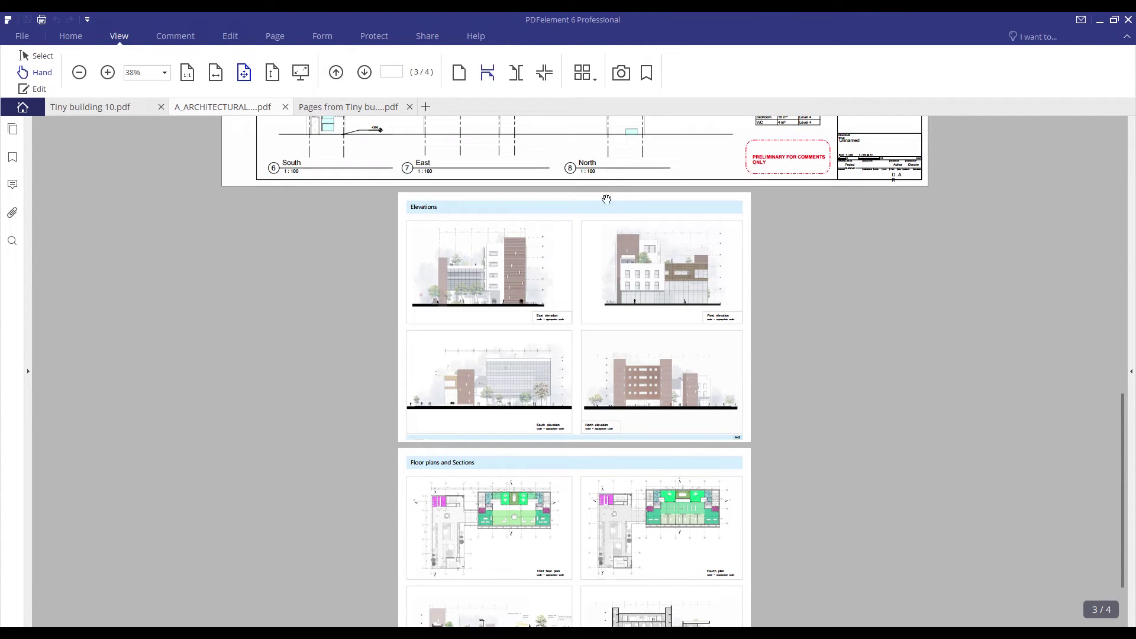
scroll(596, 320, up, 4)
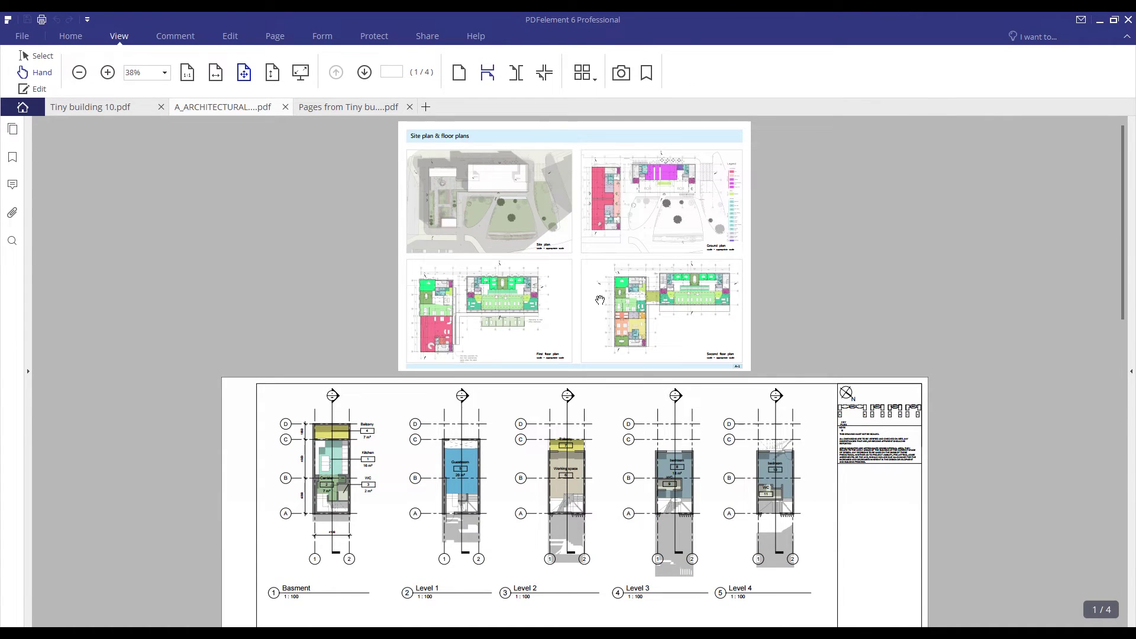
scroll(616, 252, down, 10)
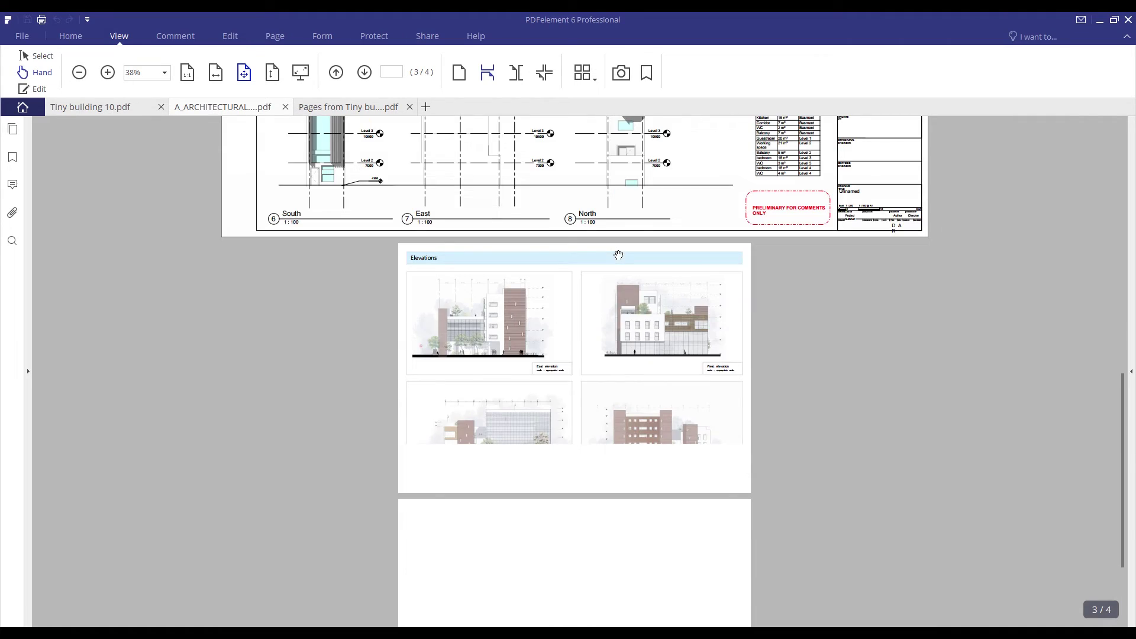
scroll(627, 261, down, 3)
scroll(738, 367, up, 18)
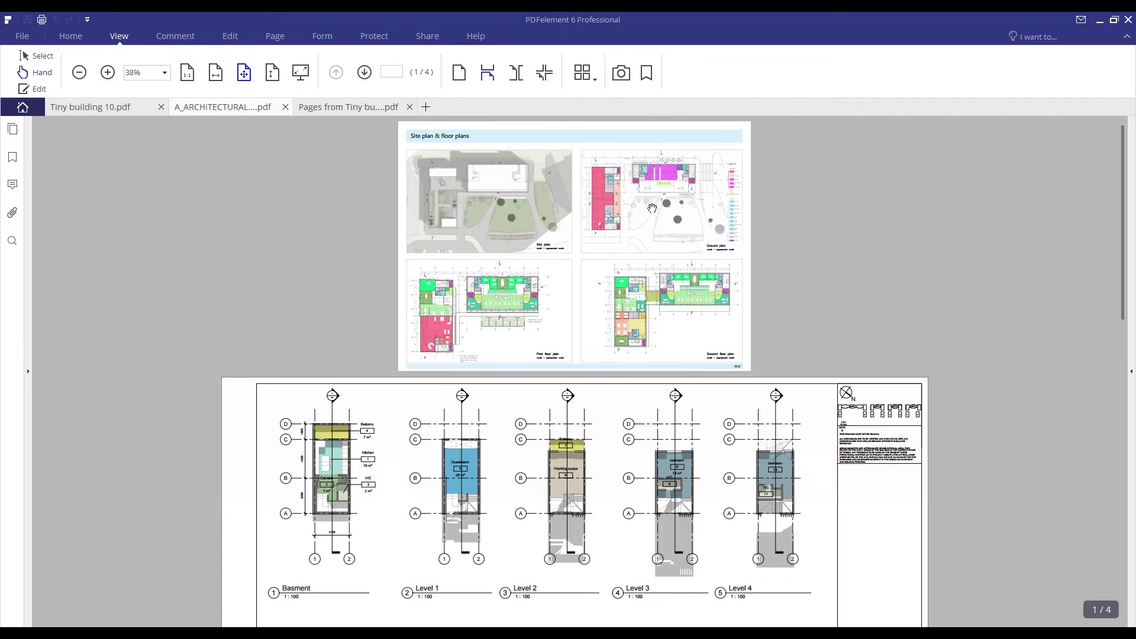
click(582, 73)
click(599, 104)
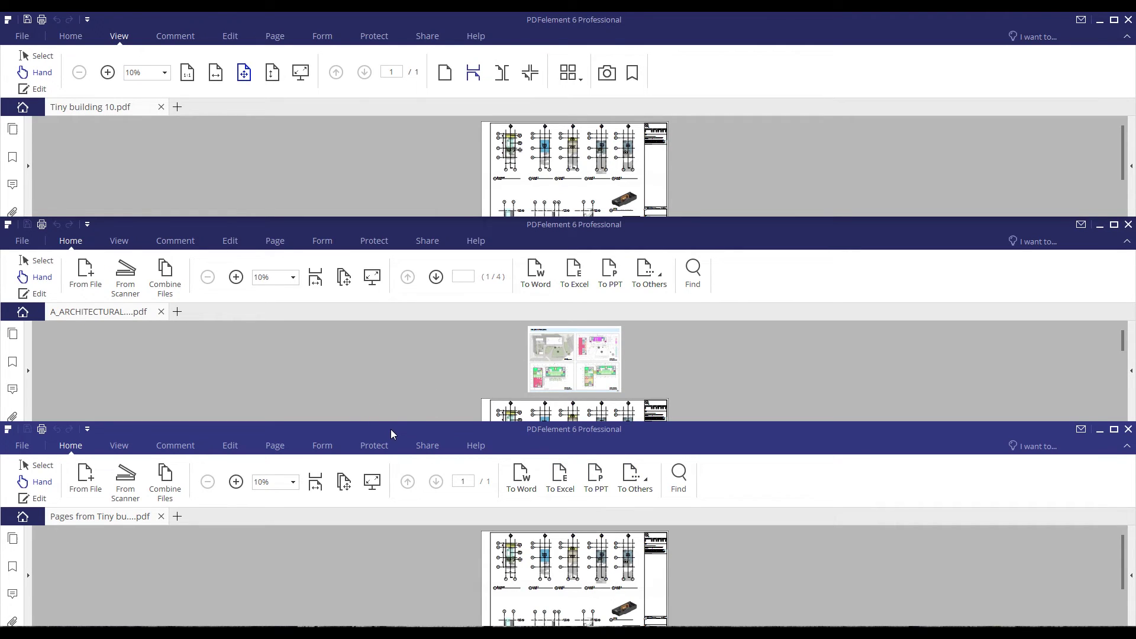
Nudge the lowest window up, then arrange the document windows vertically side by side.
mouse_move(390, 429)
mouse_down()
mouse_move(392, 330)
mouse_move(389, 410)
mouse_up()
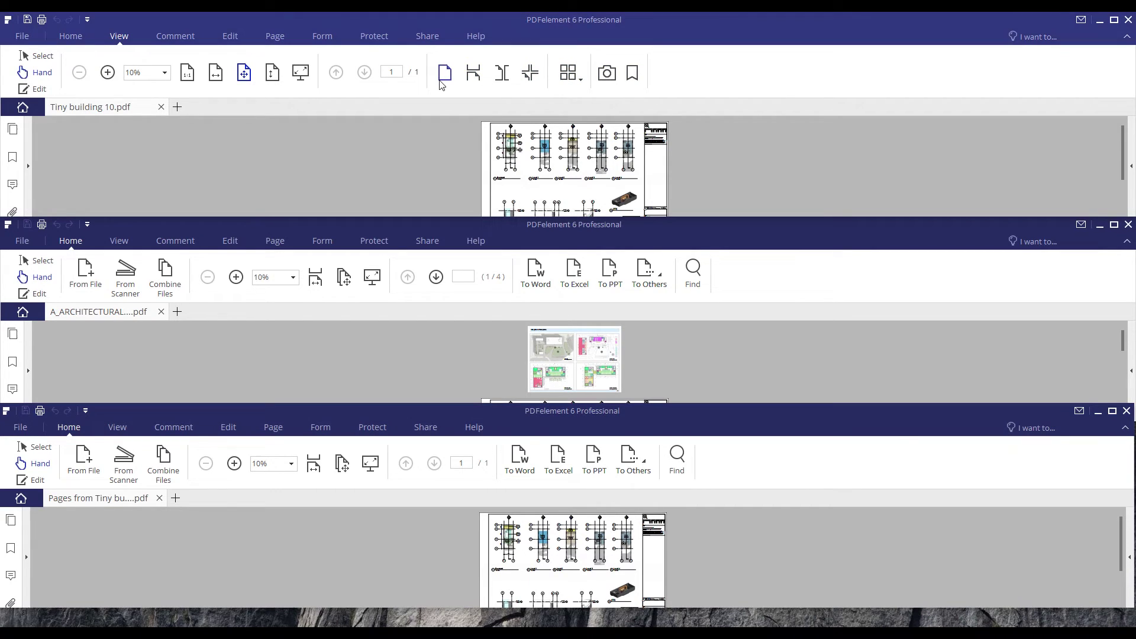
click(578, 79)
click(590, 116)
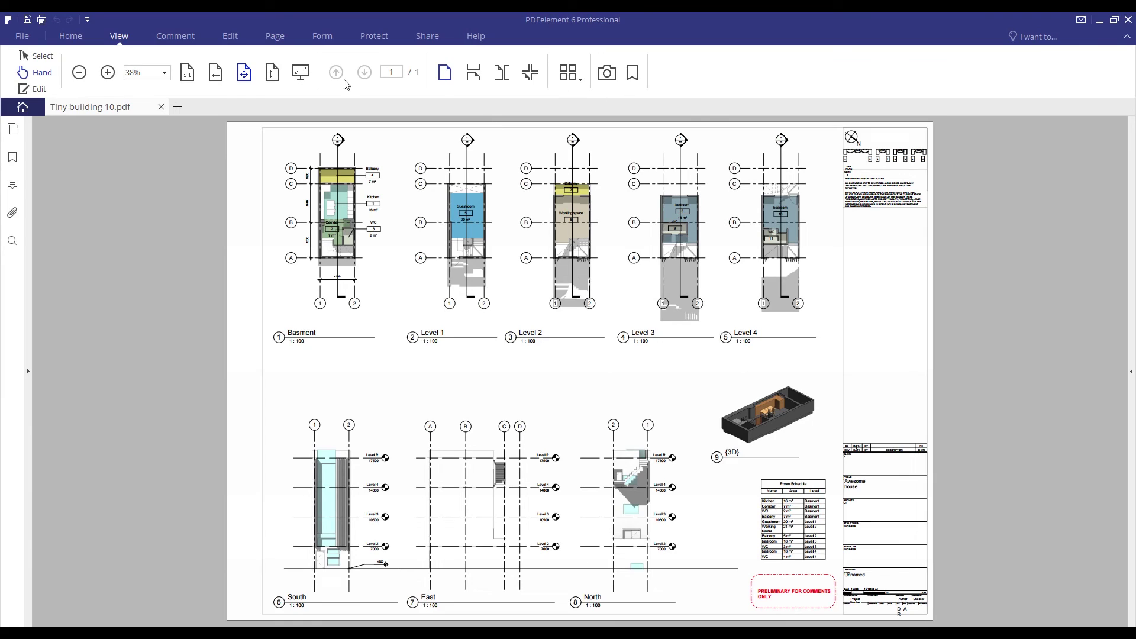
Draw a red rectangle annotation around the upper Basement plan.
click(176, 36)
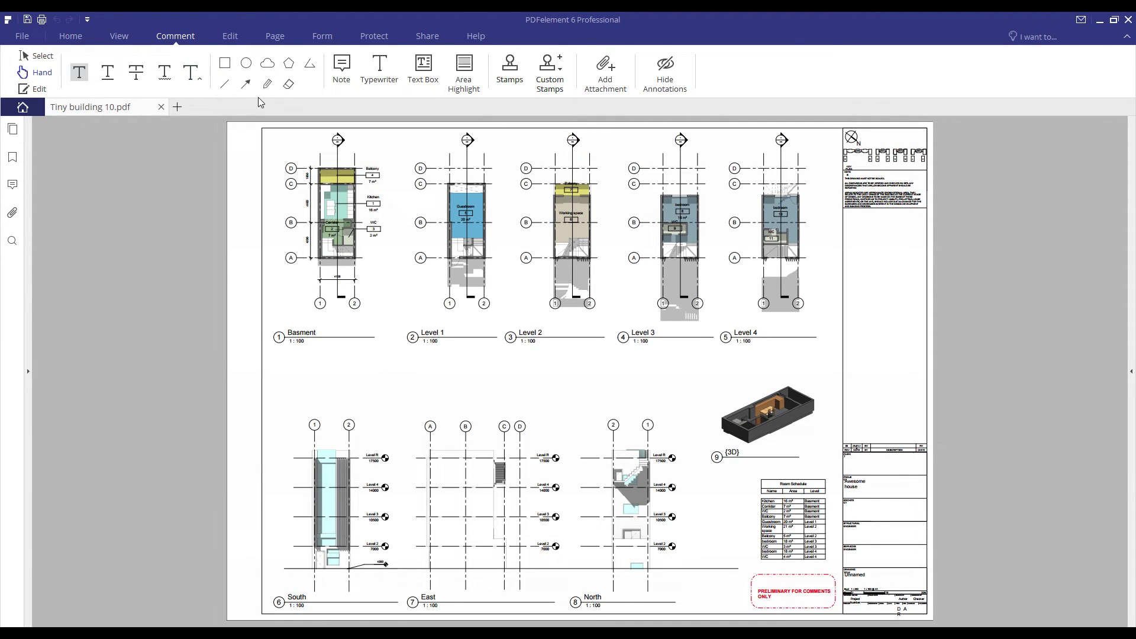
click(225, 62)
drag(276, 160, 392, 218)
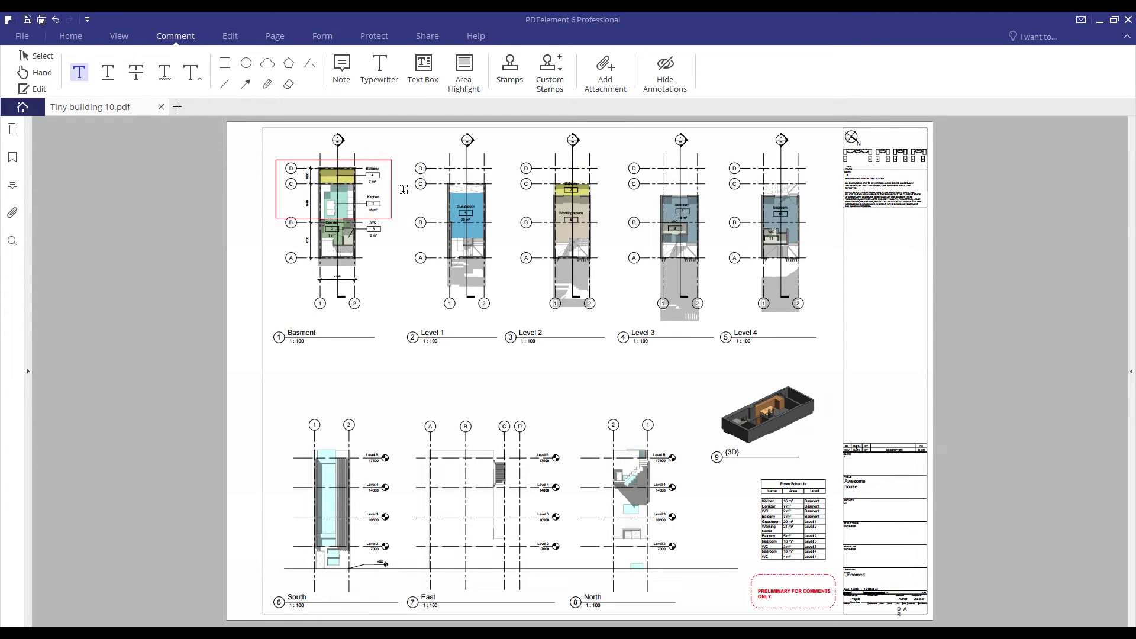
Add a VOID stamp and place a DRAFT stamp above the preliminary note.
click(510, 68)
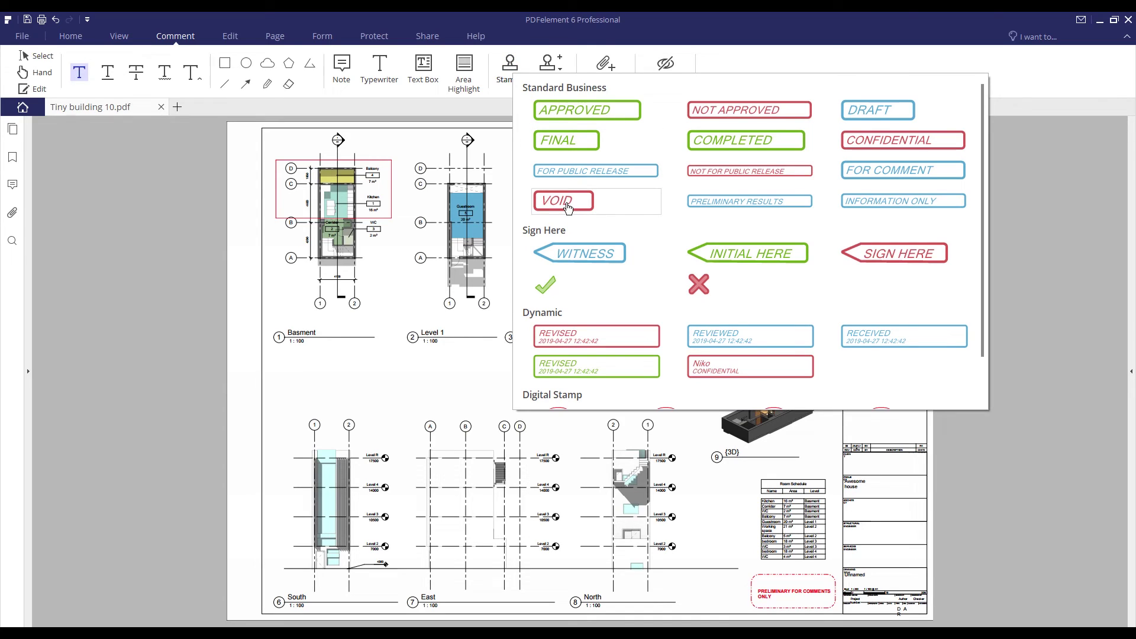
click(568, 207)
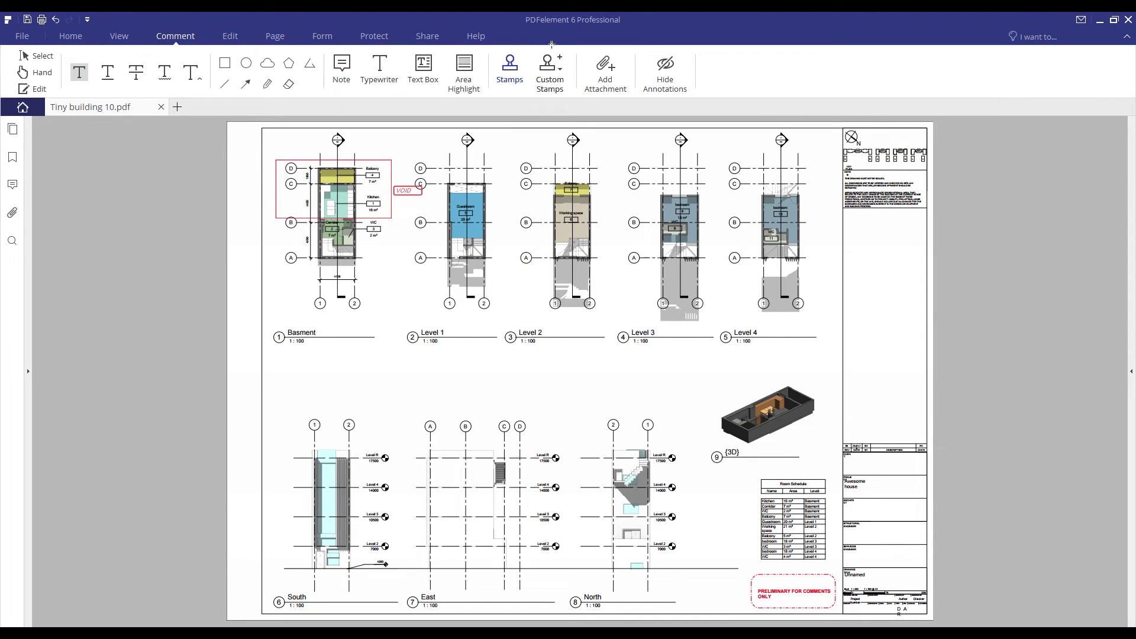
click(510, 68)
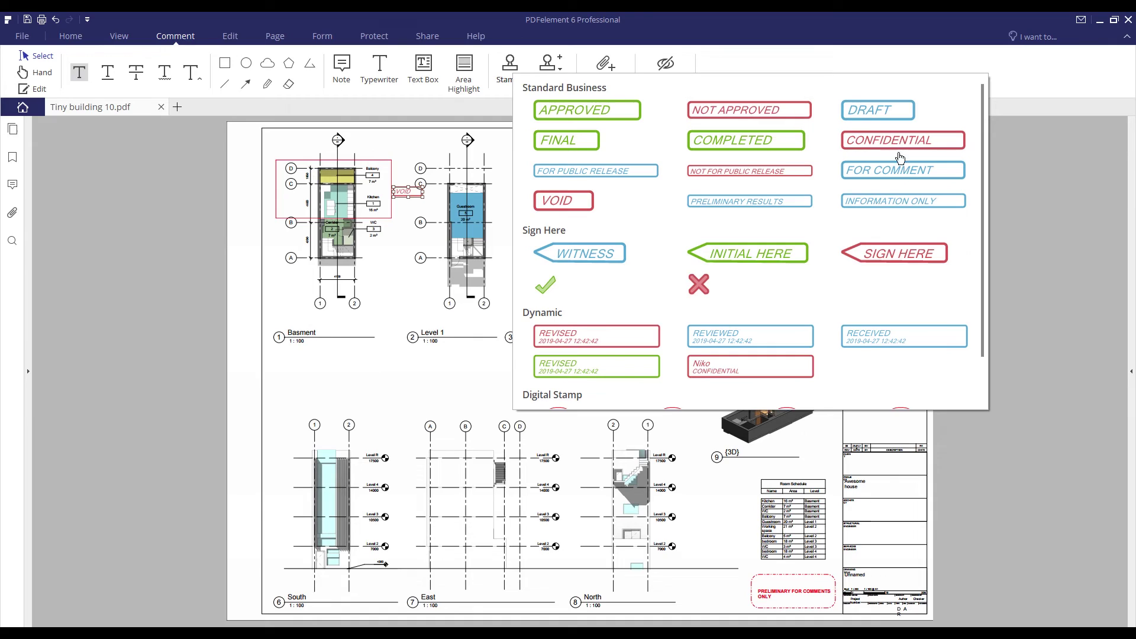
click(878, 114)
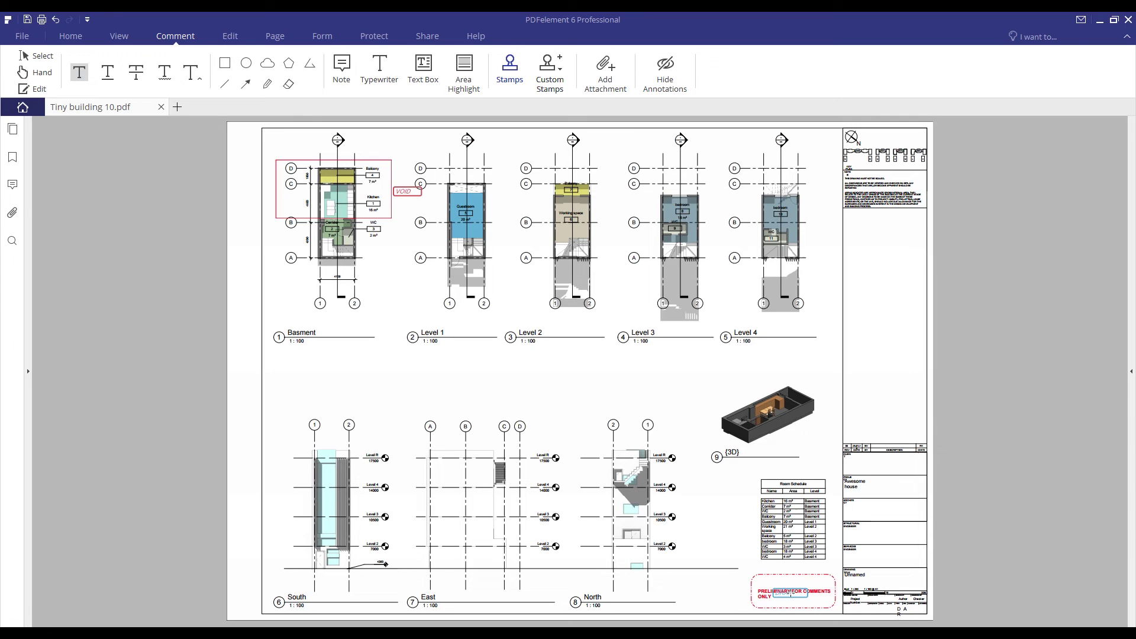
click(856, 579)
click(550, 79)
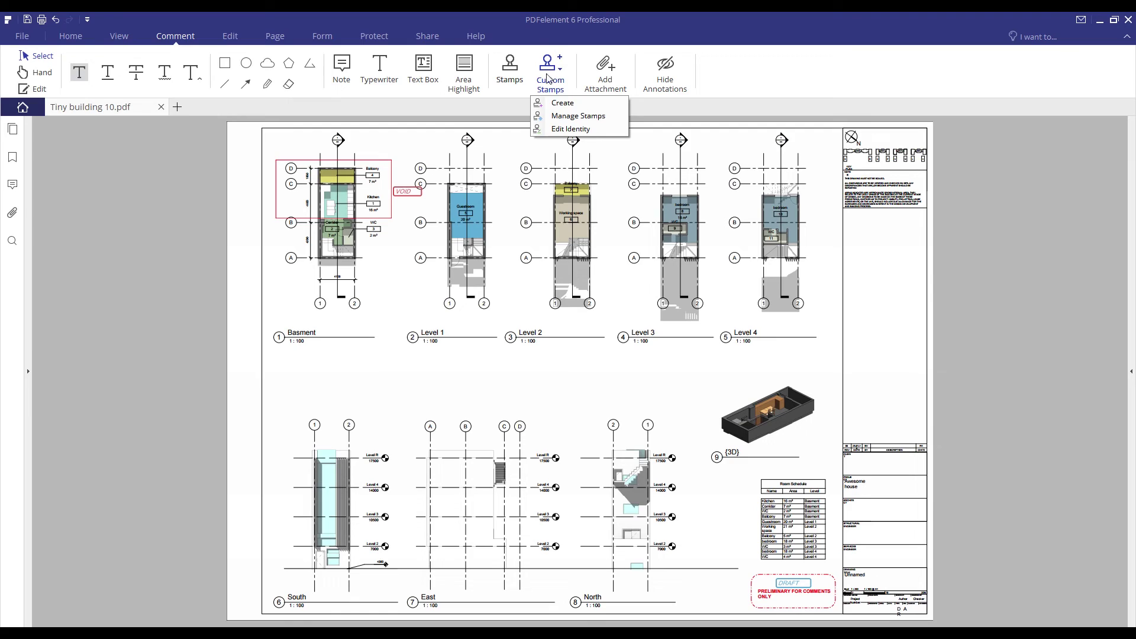
click(230, 38)
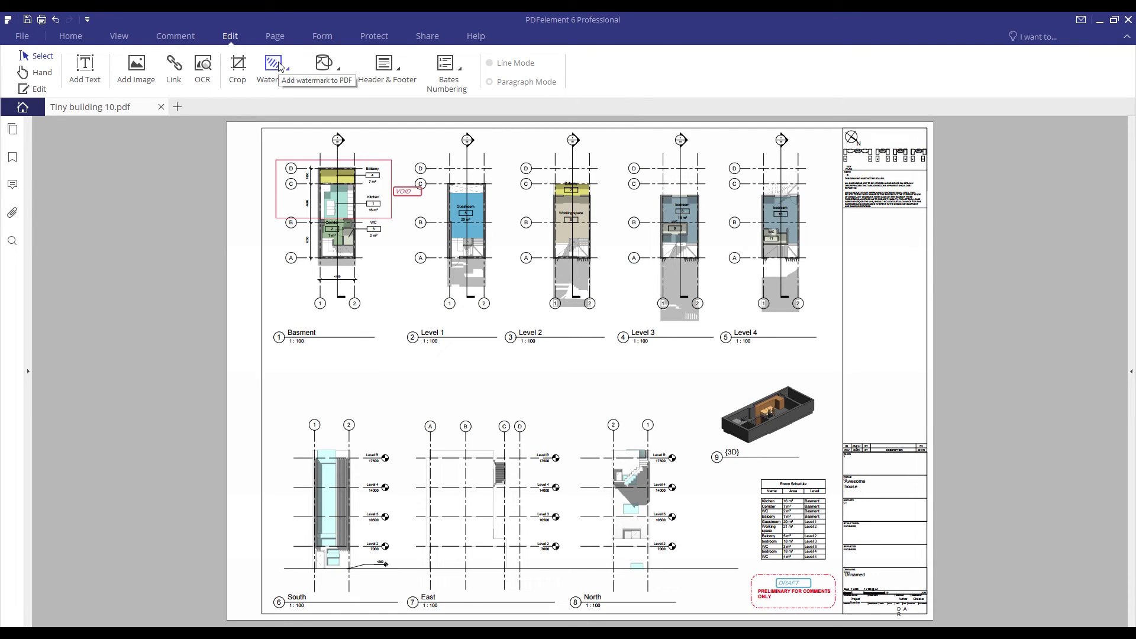
Crop the sheet by pulling its left crop edge slightly inward.
click(238, 66)
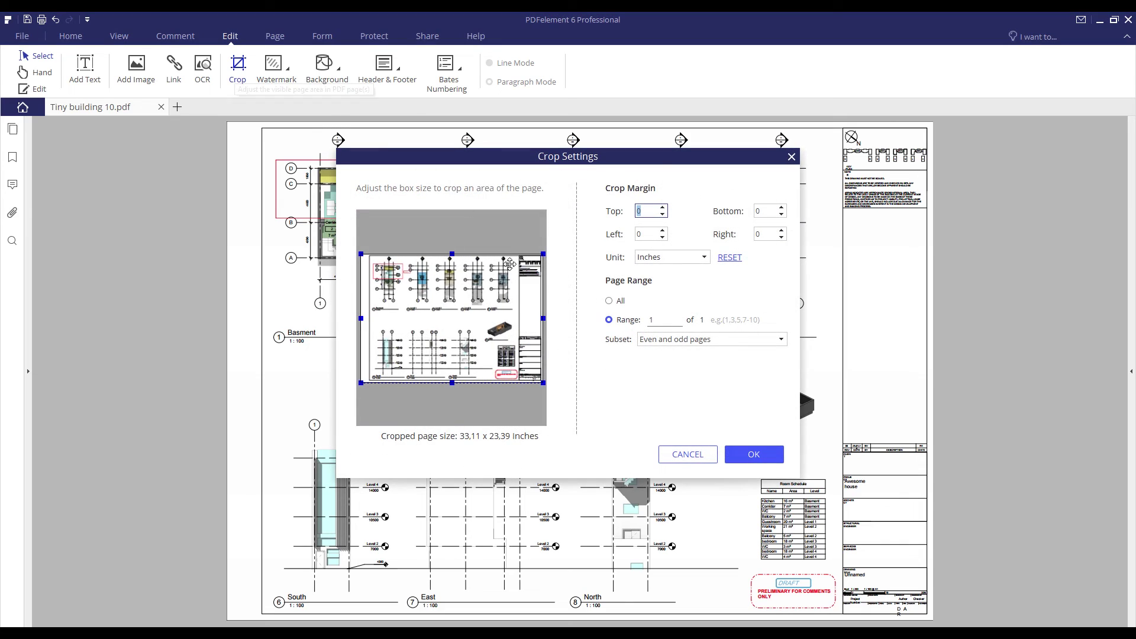
drag(361, 318, 367, 319)
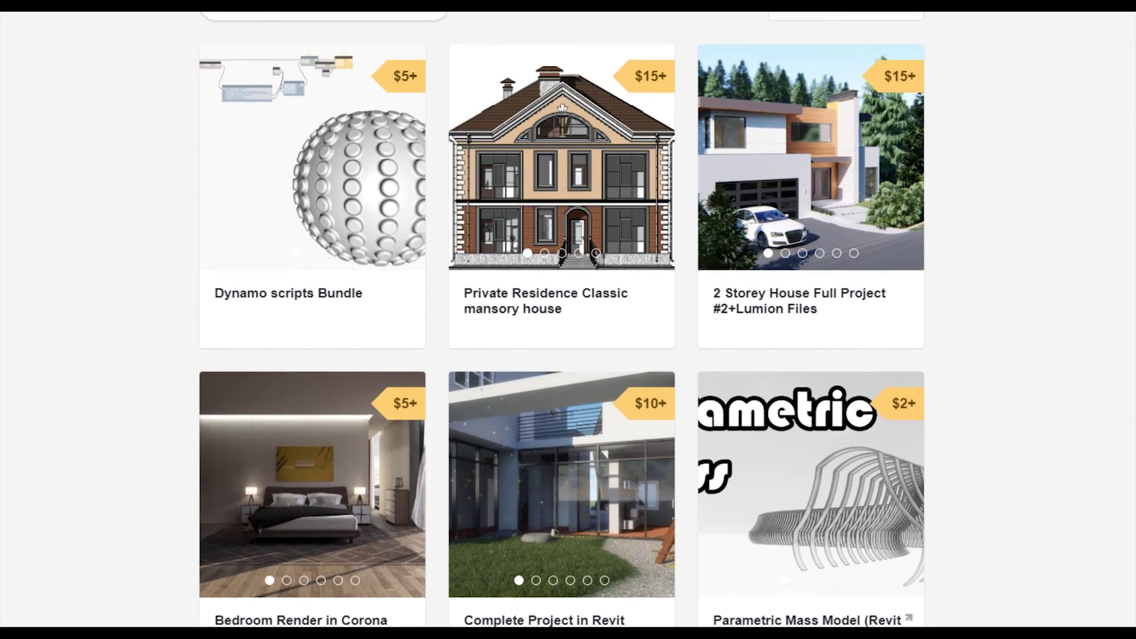
scroll(603, 618, down, 3)
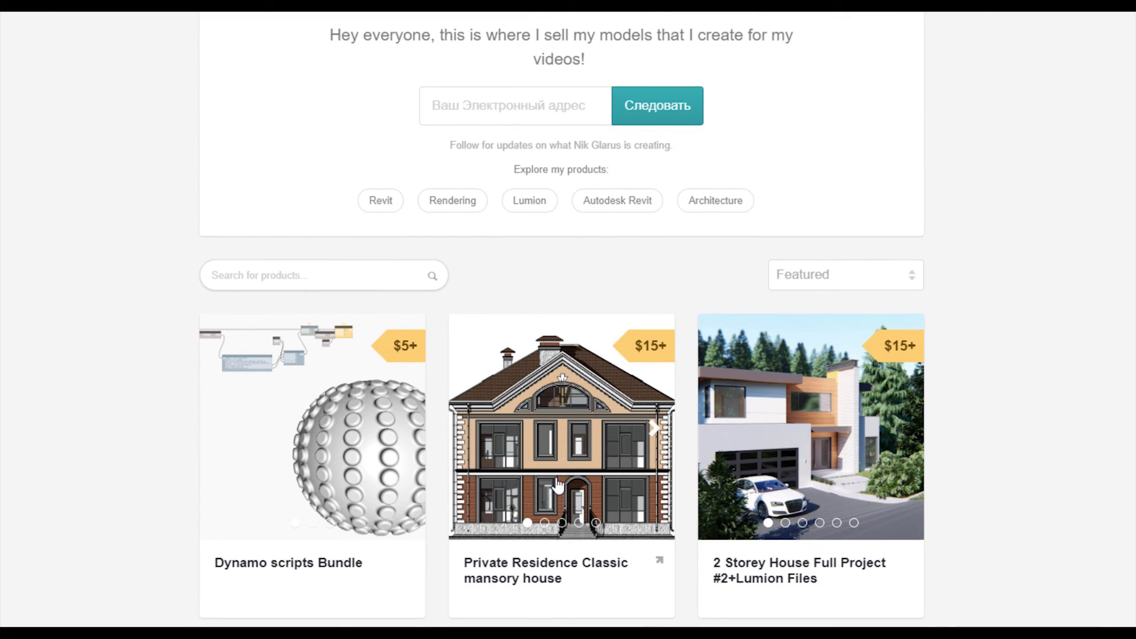
scroll(564, 452, down, 6)
scroll(566, 451, up, 3)
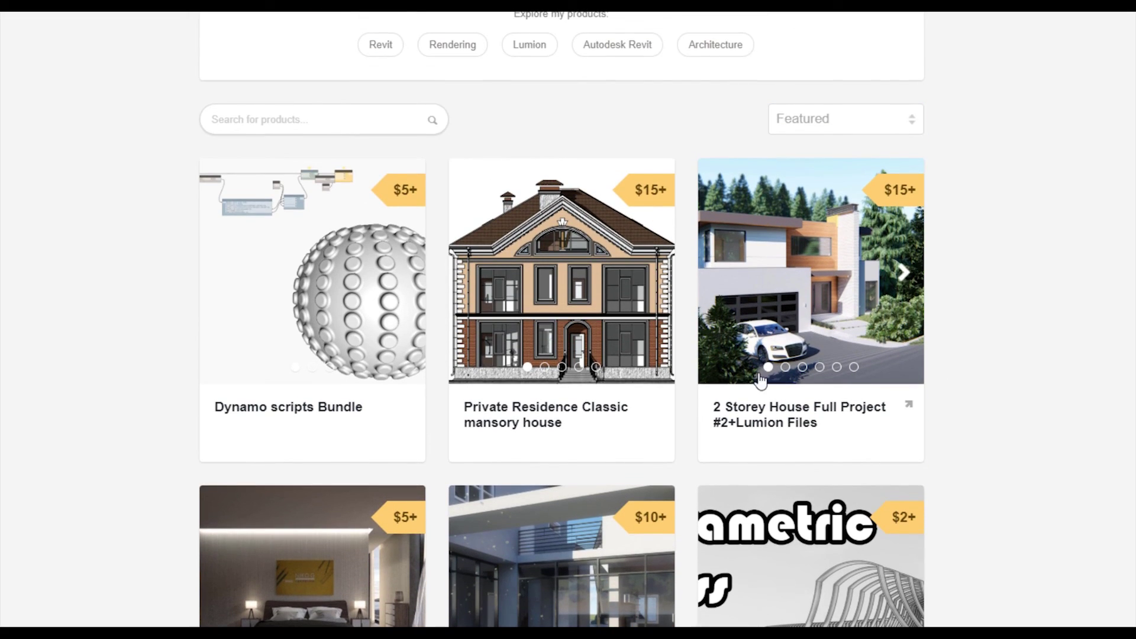
scroll(1012, 428, up, 3)
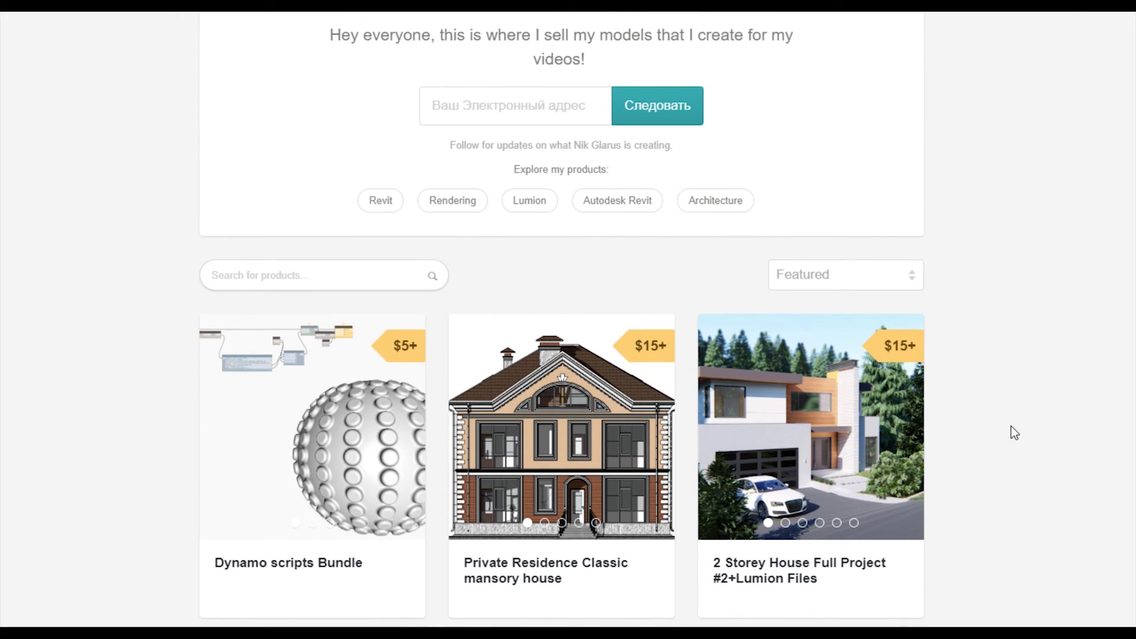
scroll(1009, 426, up, 3)
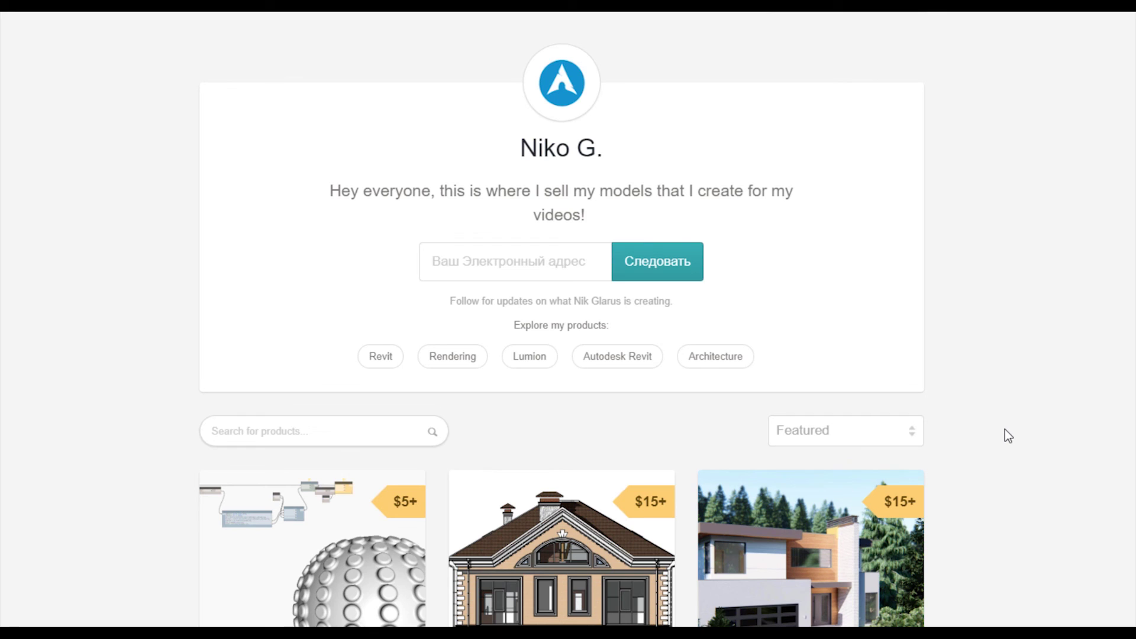
scroll(1005, 437, down, 6)
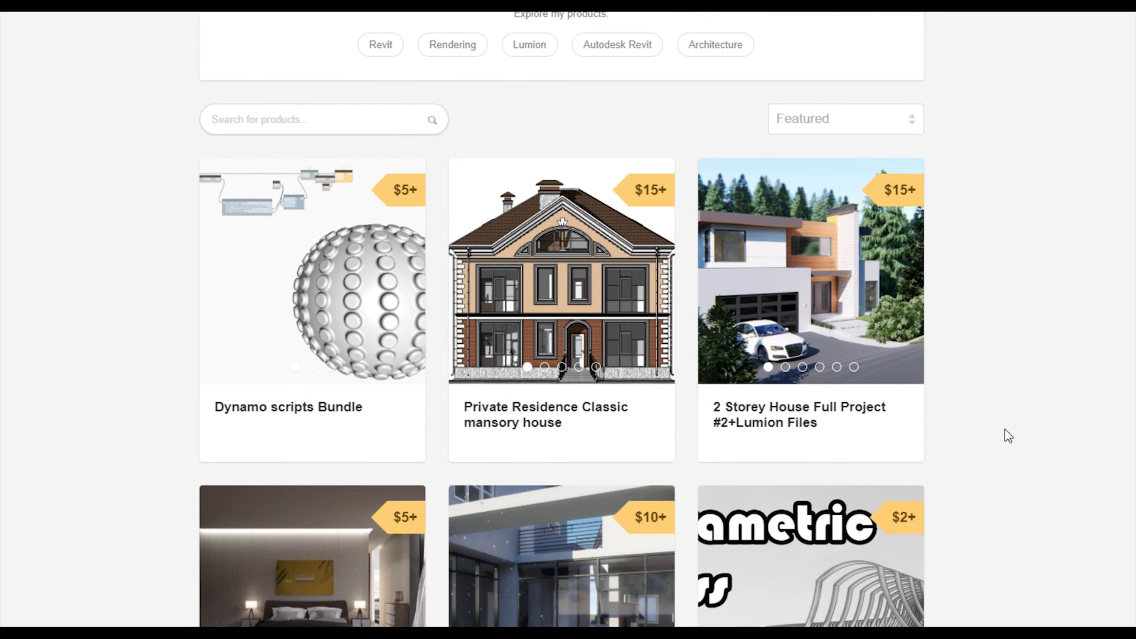